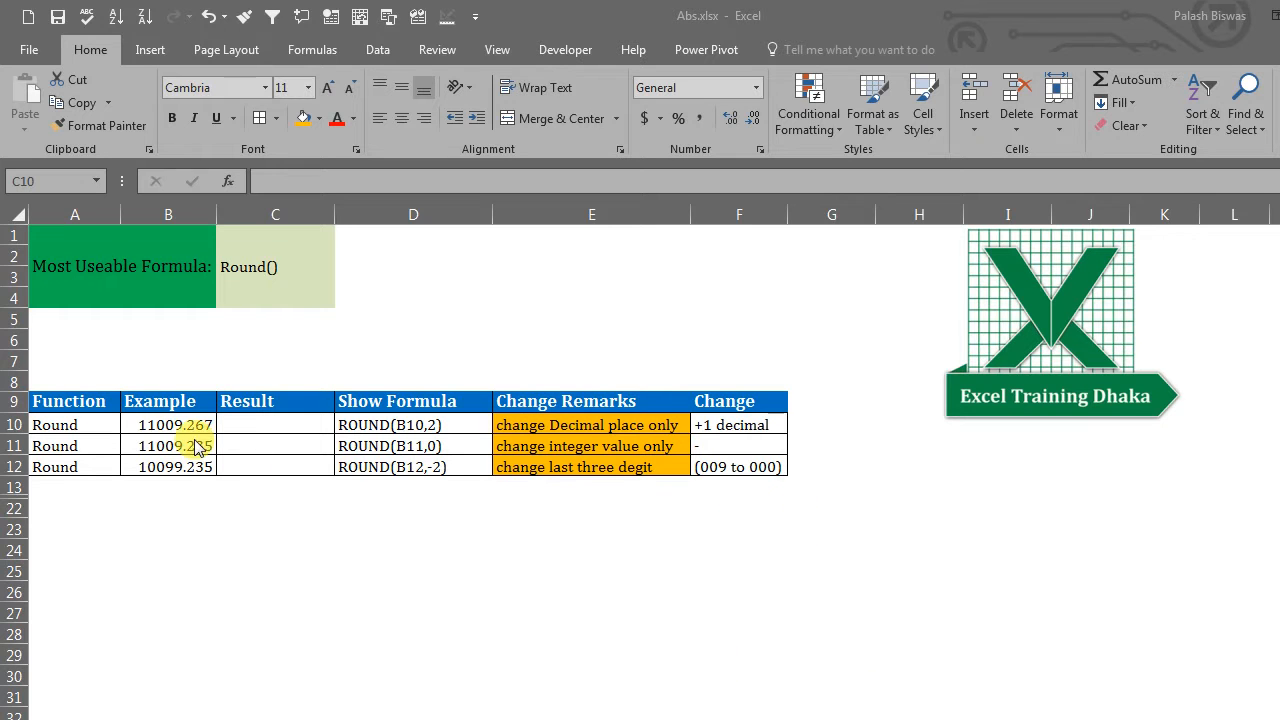
pyautogui.moveTo(177, 426); pyautogui.dragTo(190, 469)
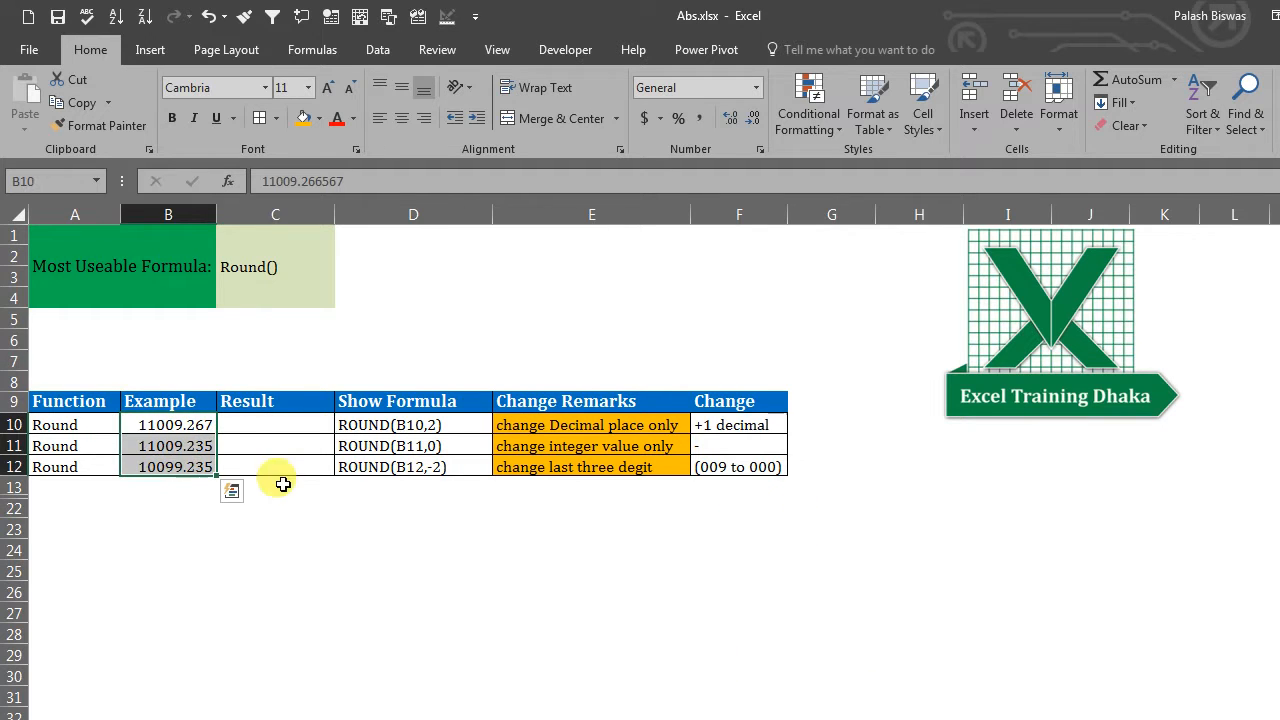
pyautogui.click(168, 465)
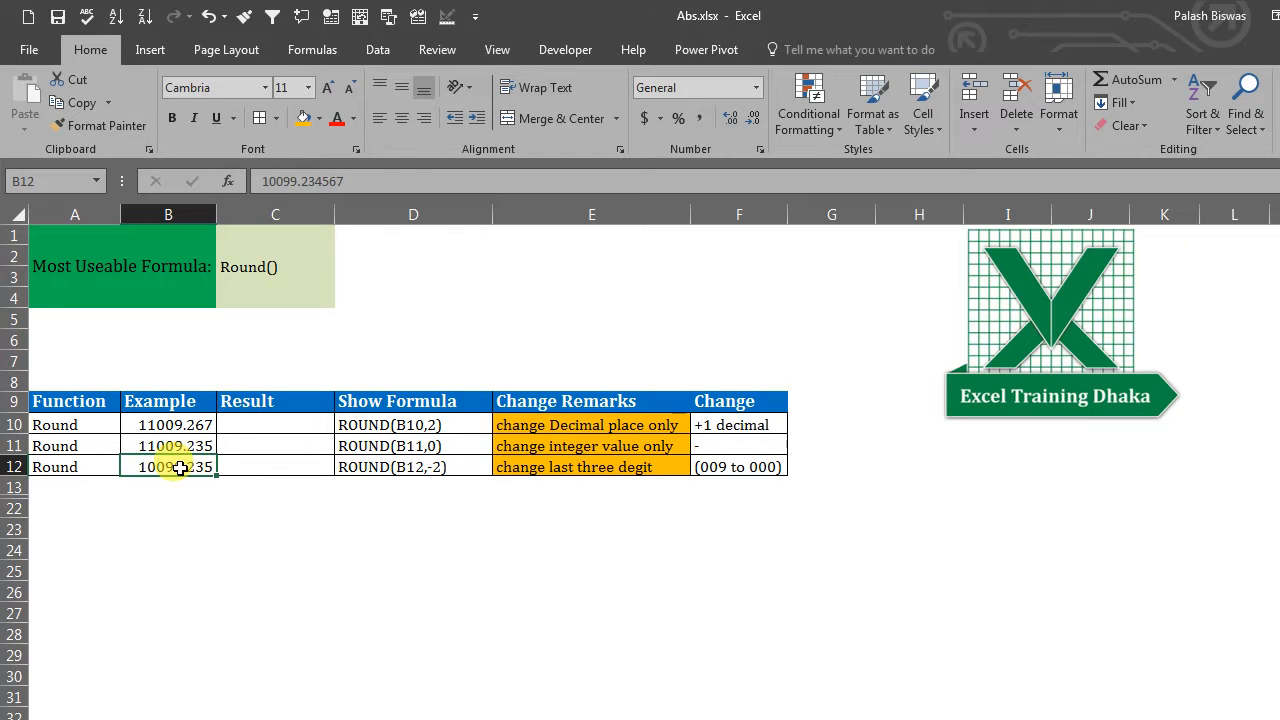
pyautogui.rightClick(178, 467)
pyautogui.click(236, 76)
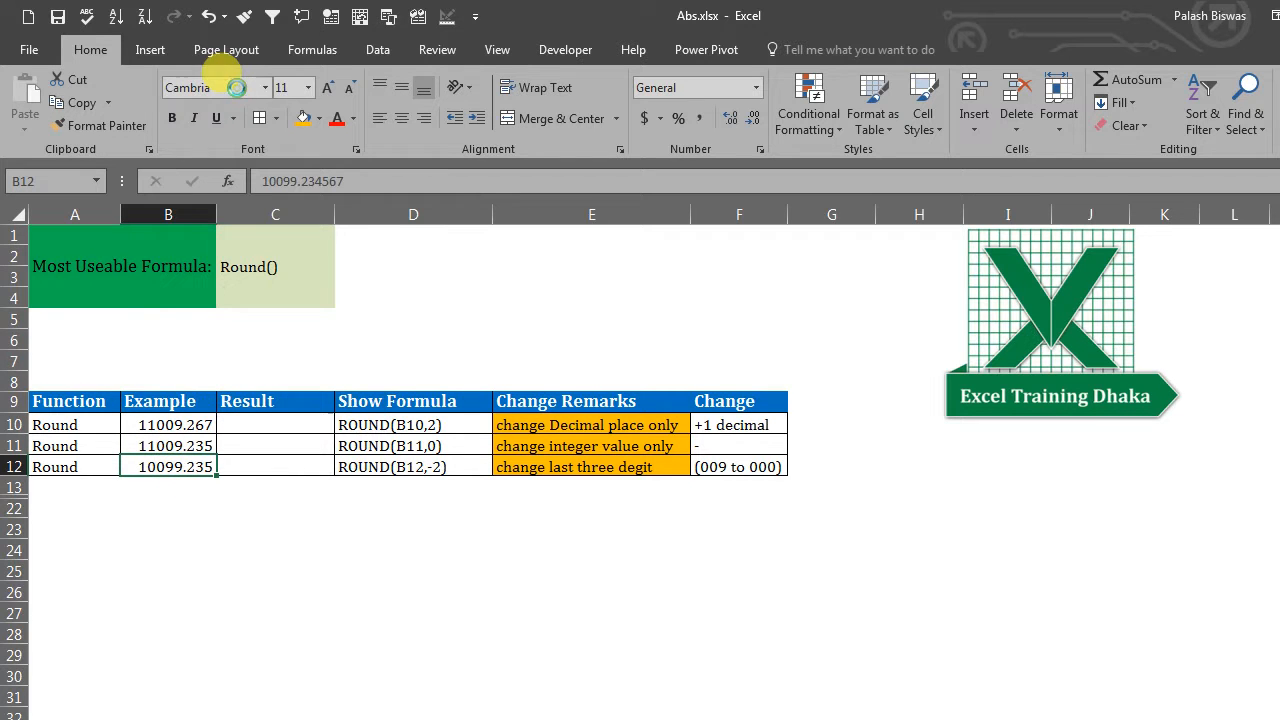
# Copy the example number from B10 into B12, replacing its content, and end the copy mode
pyautogui.click(165, 425)
pyautogui.rightClick(166, 428)
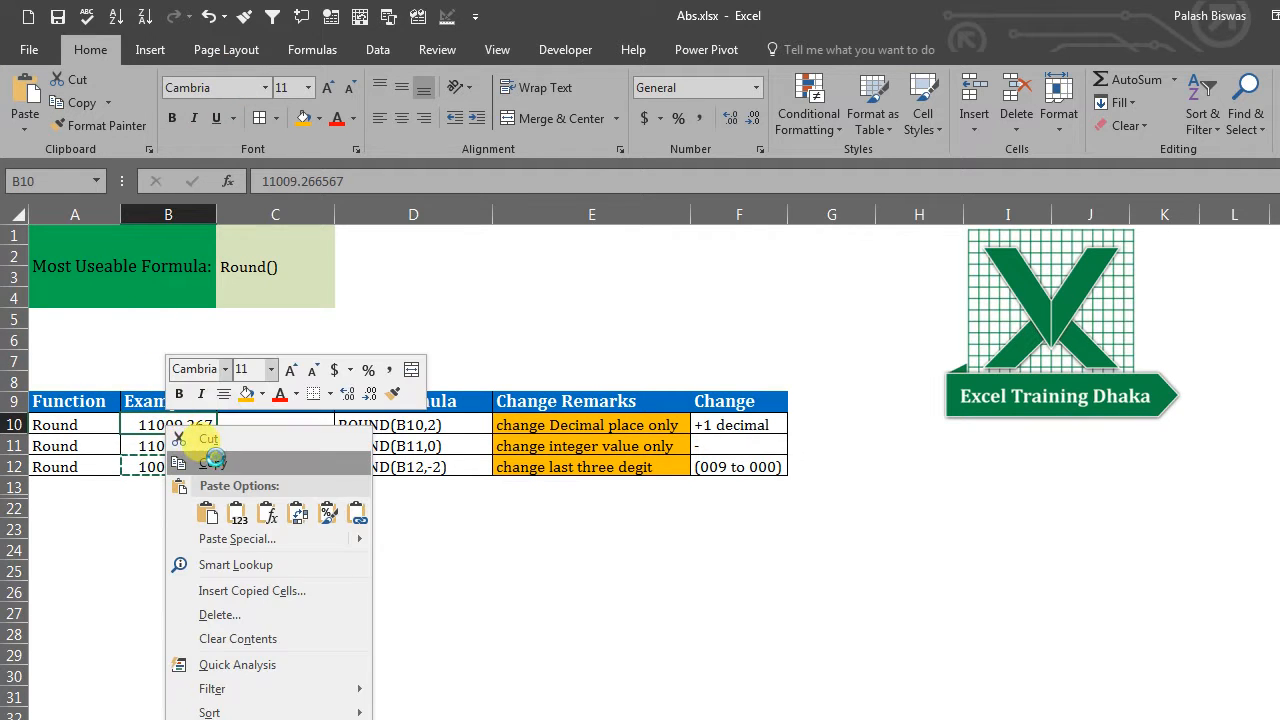
pyautogui.click(213, 460)
pyautogui.click(171, 462)
pyautogui.rightClick(172, 465)
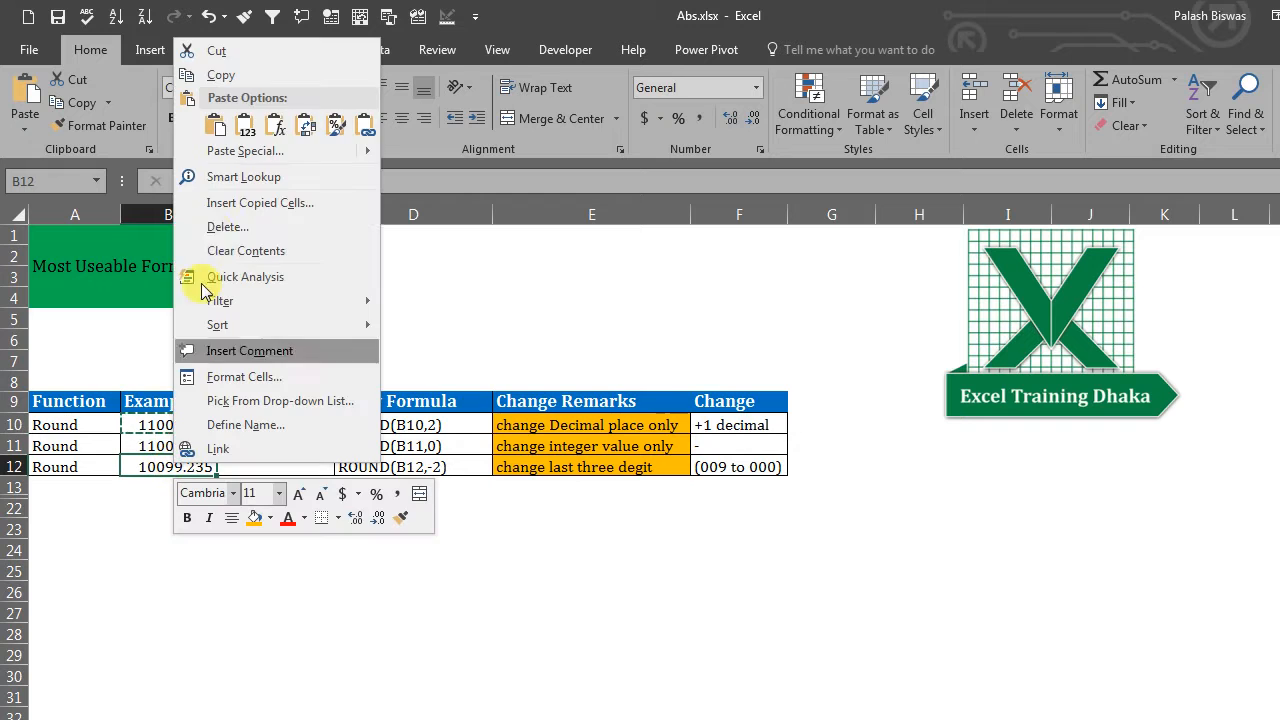
pyautogui.click(218, 127)
pyautogui.click(379, 331)
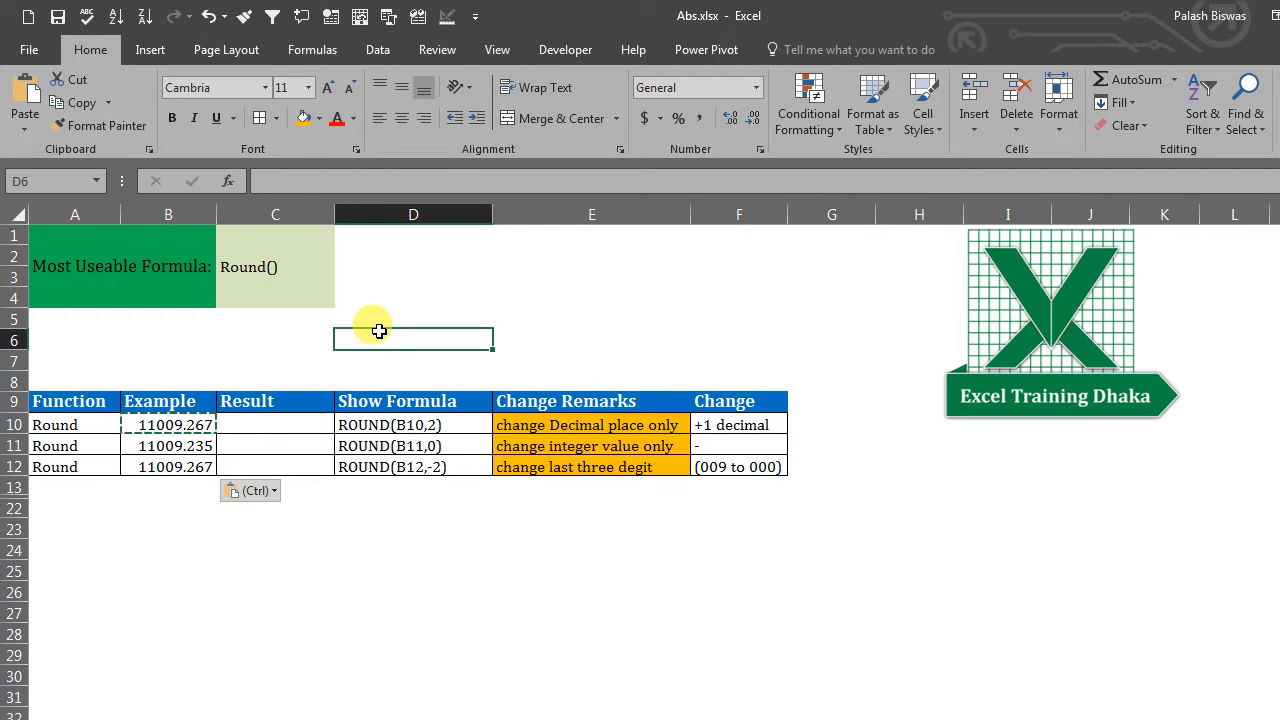
pyautogui.click(296, 356)
pyautogui.press('F2')
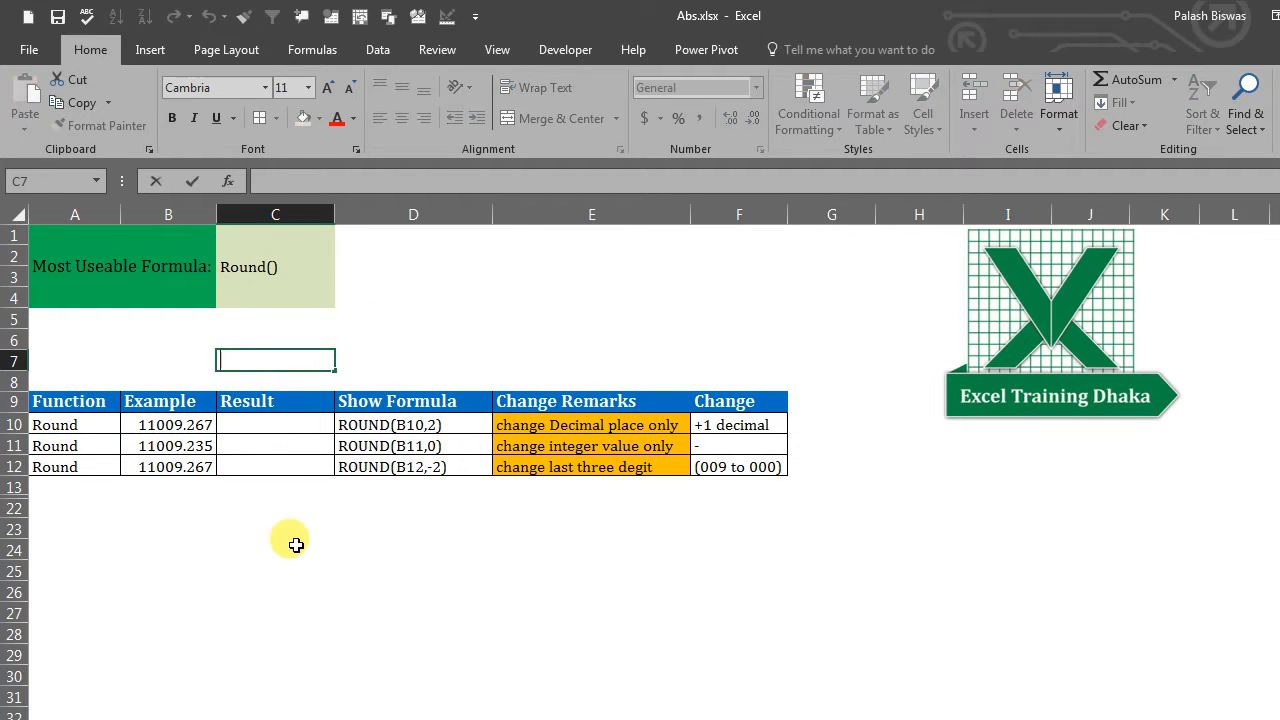
pyautogui.click(296, 545)
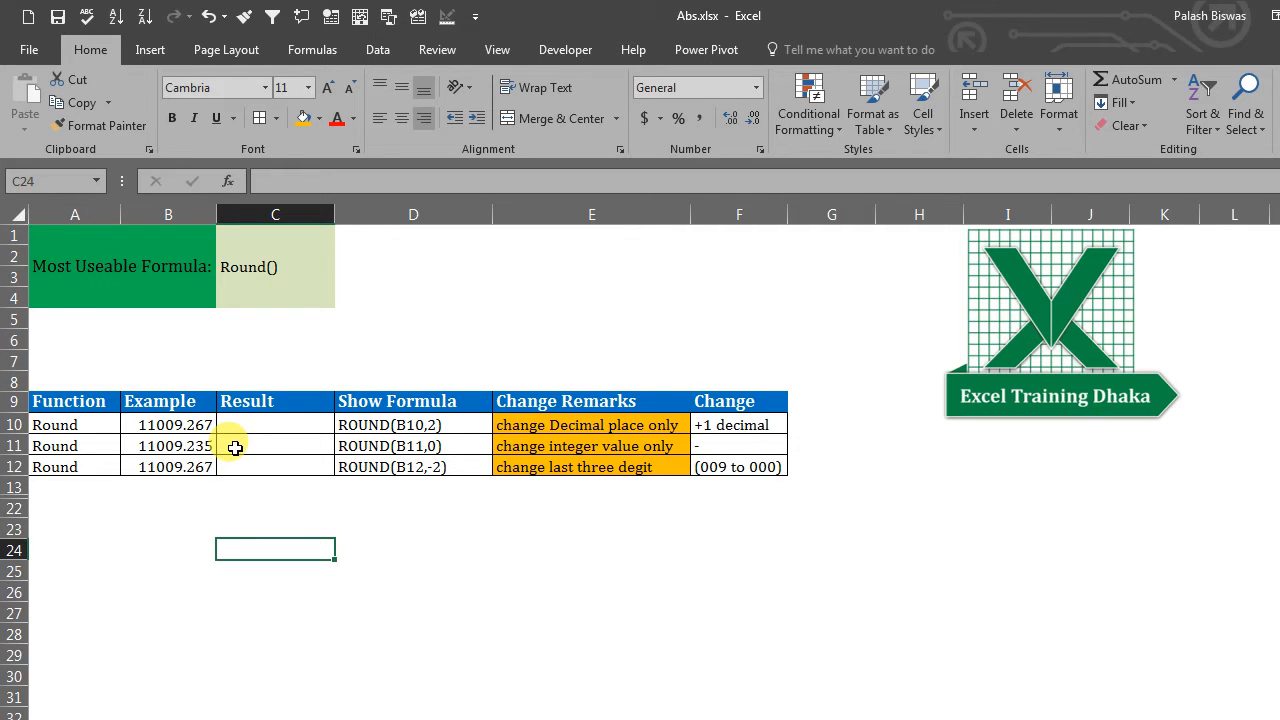
# Enter =ROUND(B10,2) in Result cell C10 to round the first example to two decimal places
pyautogui.click(255, 421)
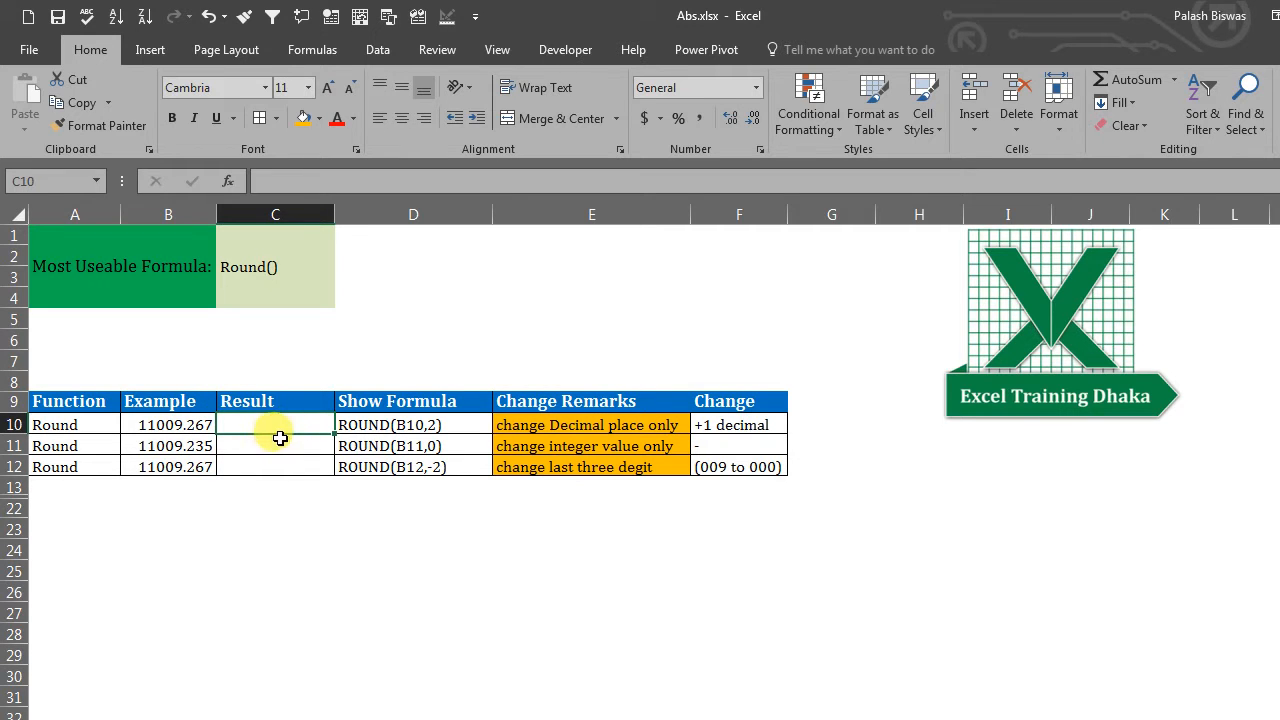
pyautogui.moveTo(385, 425); pyautogui.dragTo(388, 473)
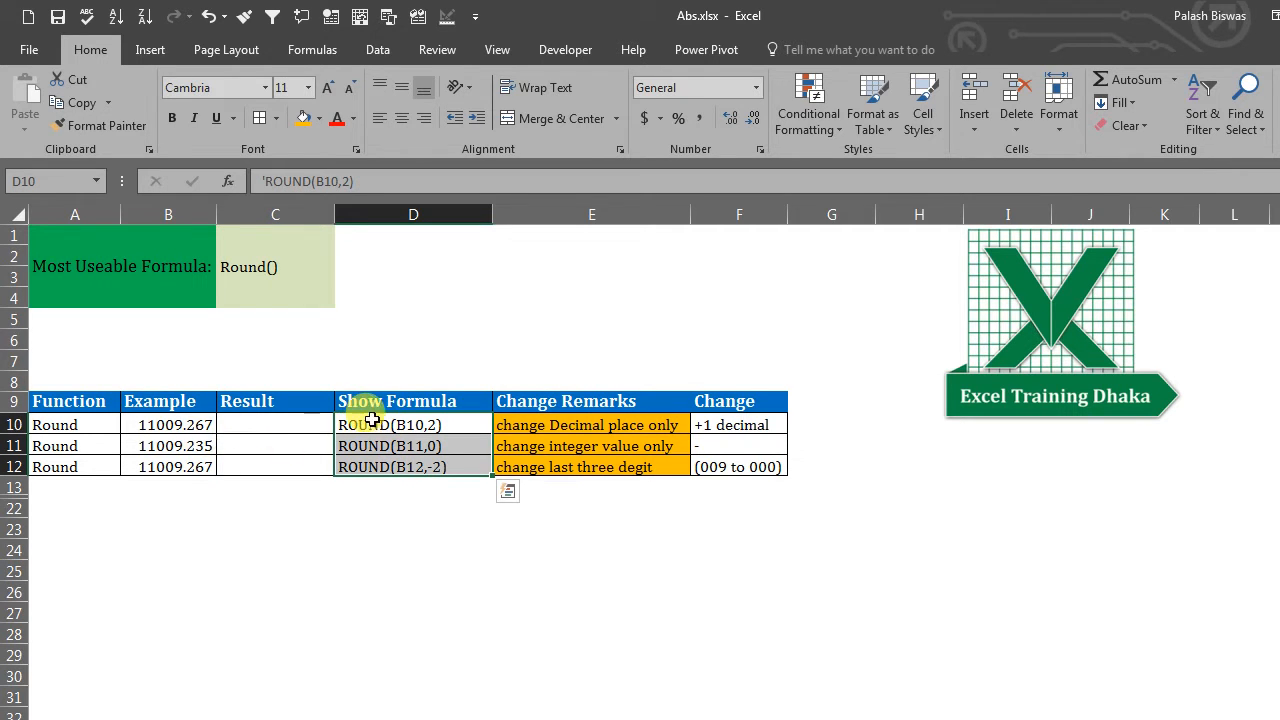
pyautogui.click(401, 423)
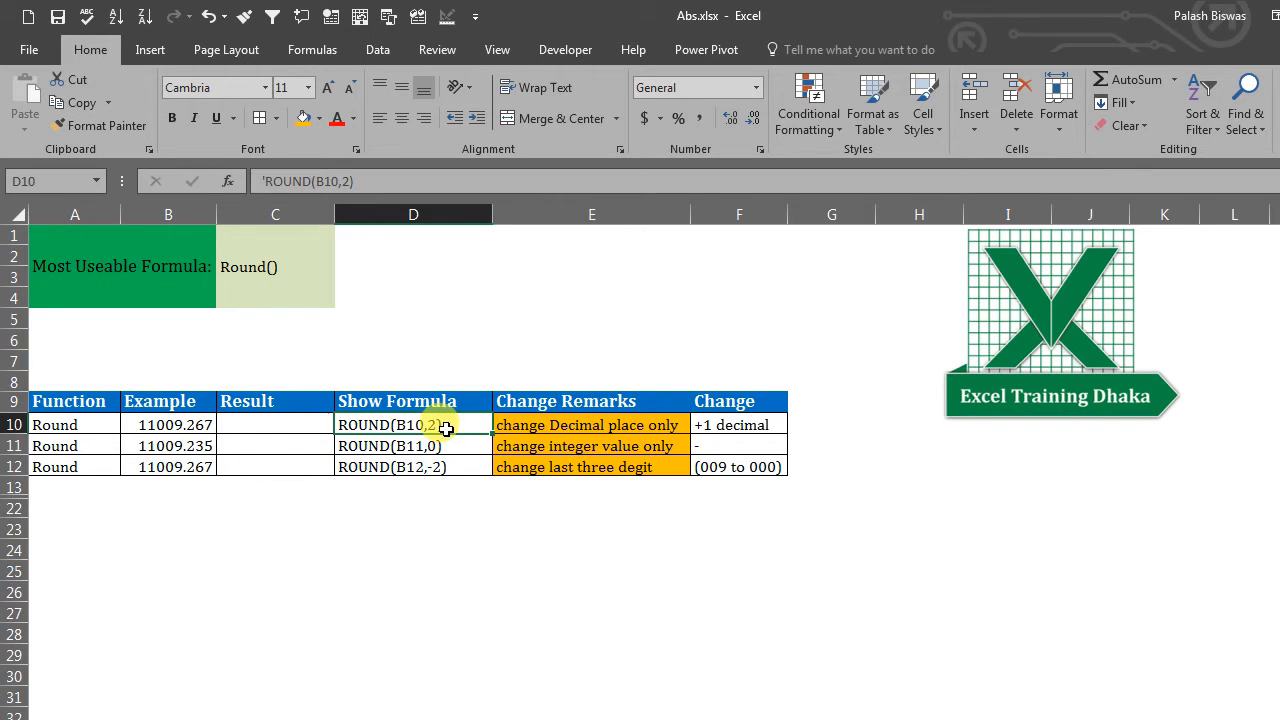
pyautogui.click(260, 425)
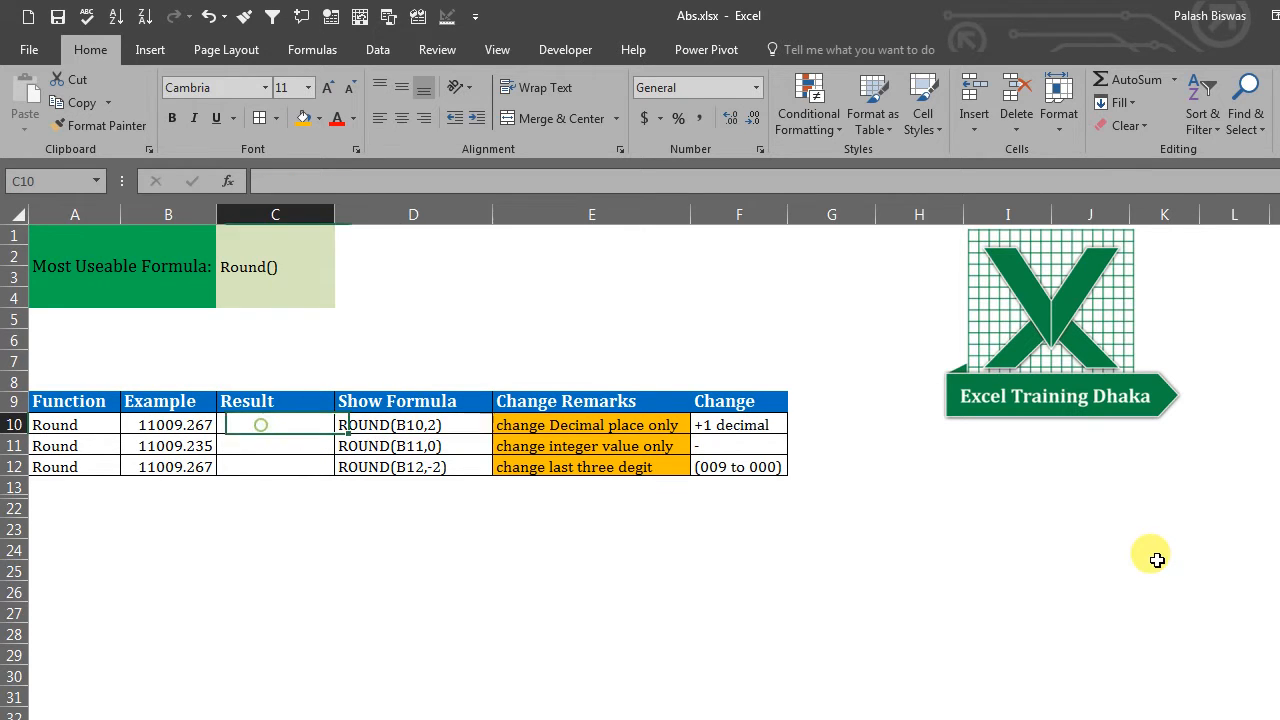
pyautogui.write('=')
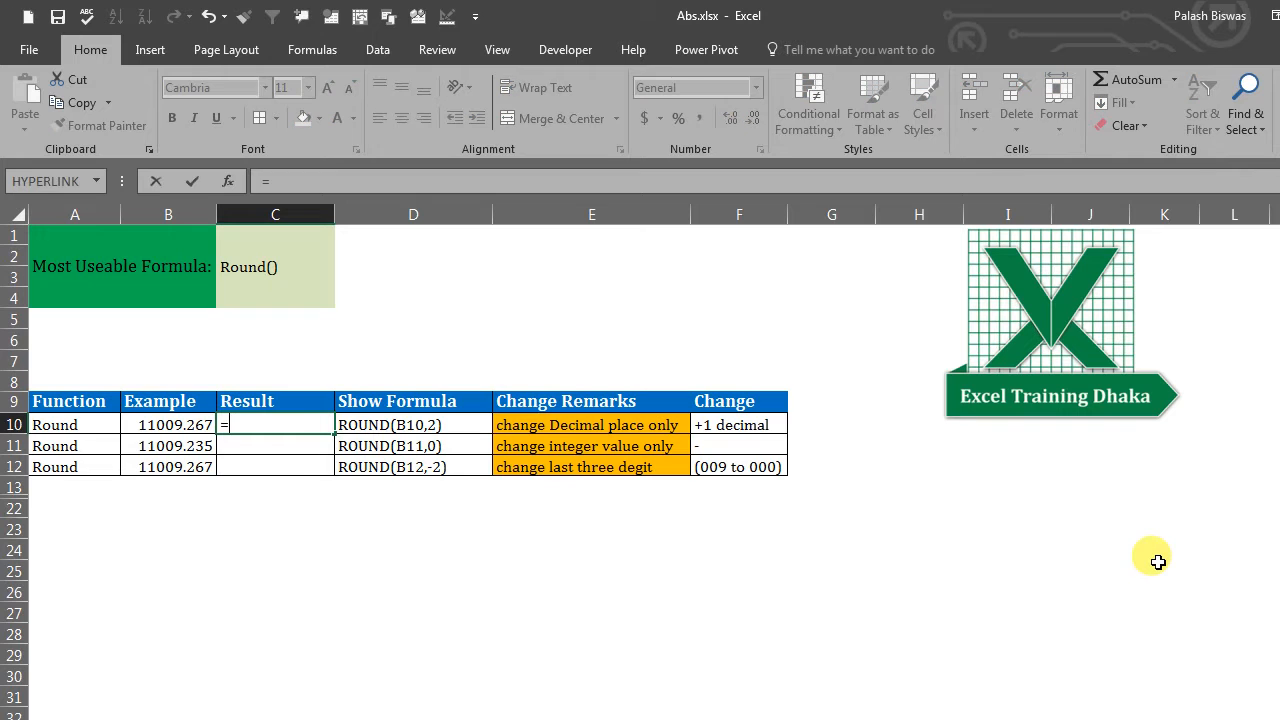
pyautogui.write('rou')
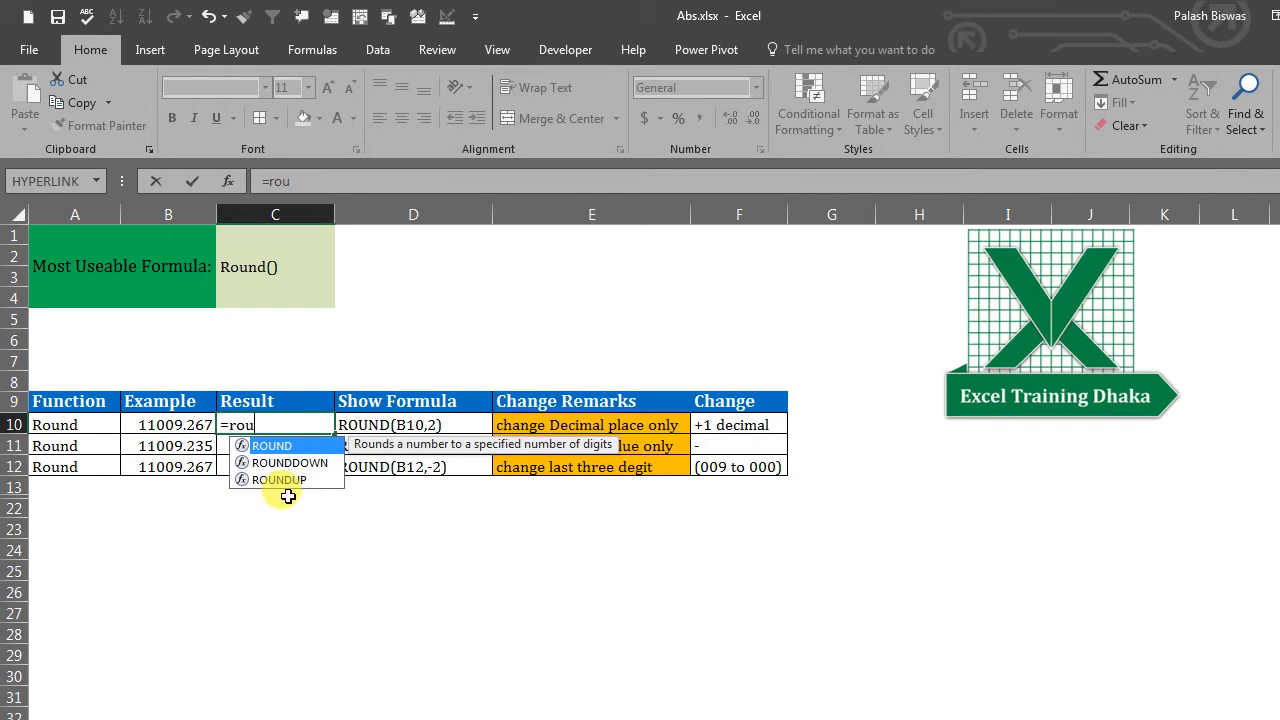
pyautogui.doubleClick(277, 444)
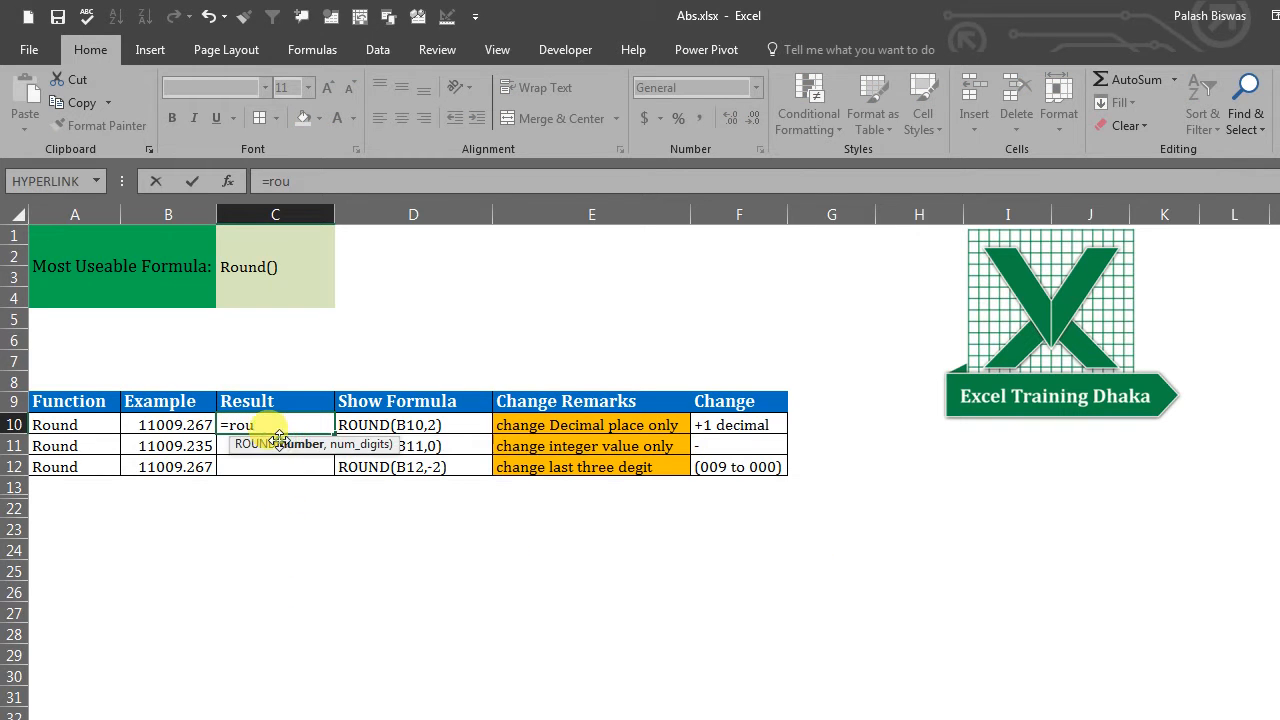
pyautogui.click(175, 422)
pyautogui.write(',2')
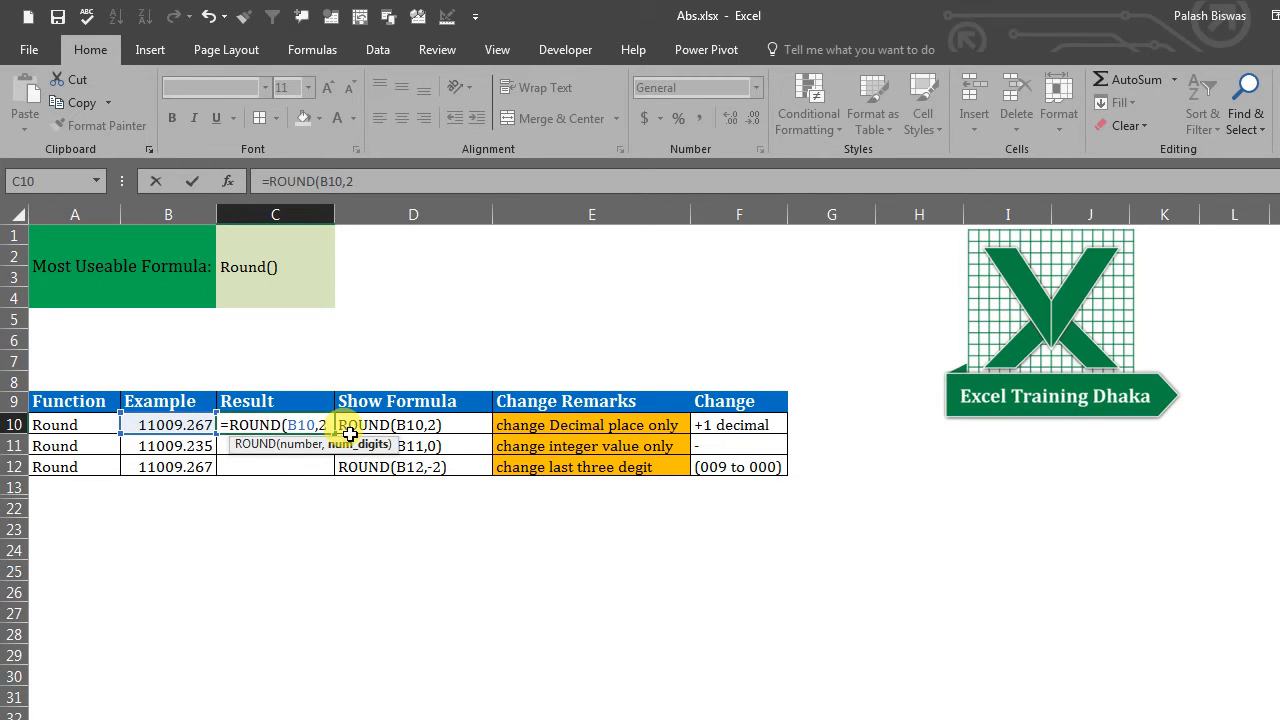
pyautogui.press('Return')
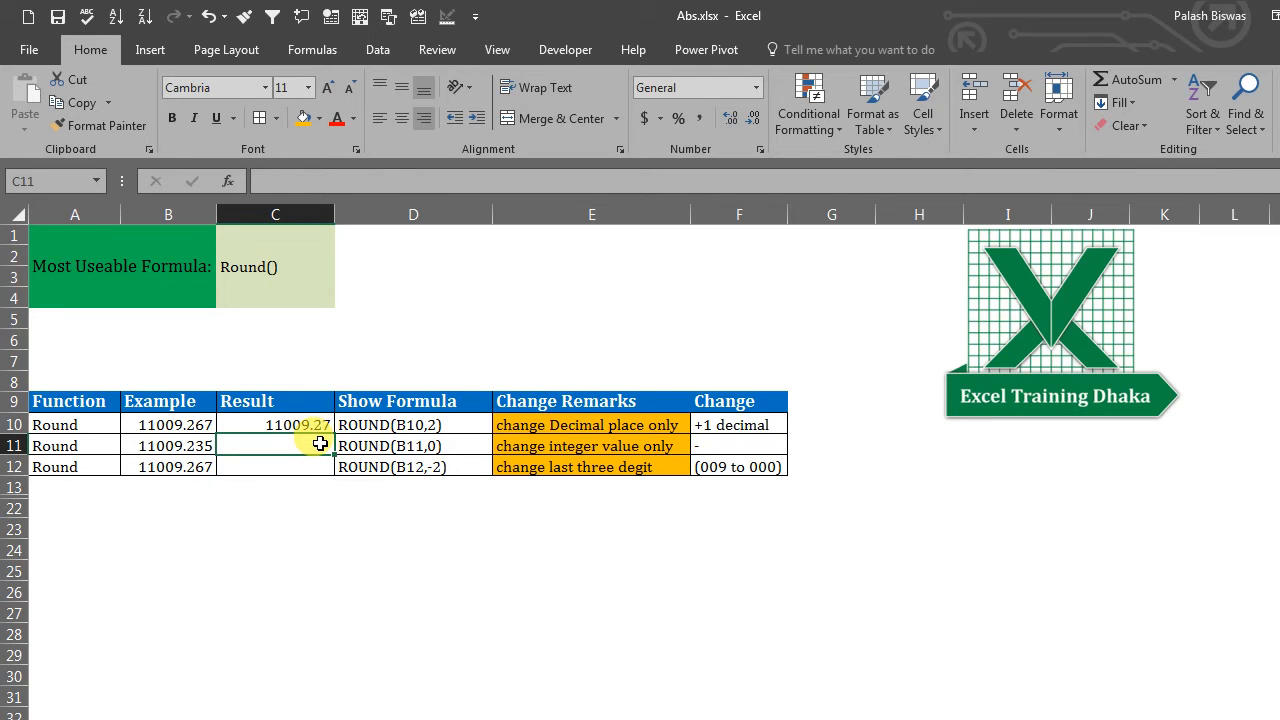
# Enter =ROUND(B11,0) in Result cell C11 to round the second example to a whole number
pyautogui.write('=')
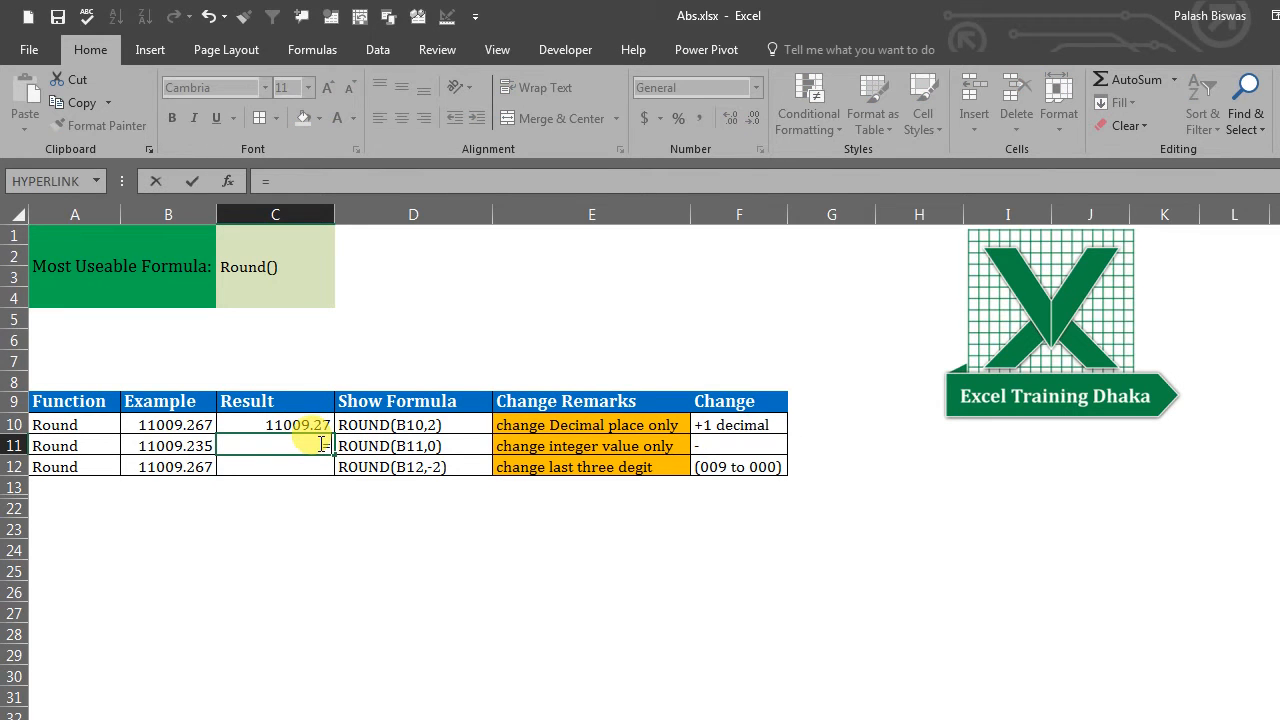
pyautogui.write('r')
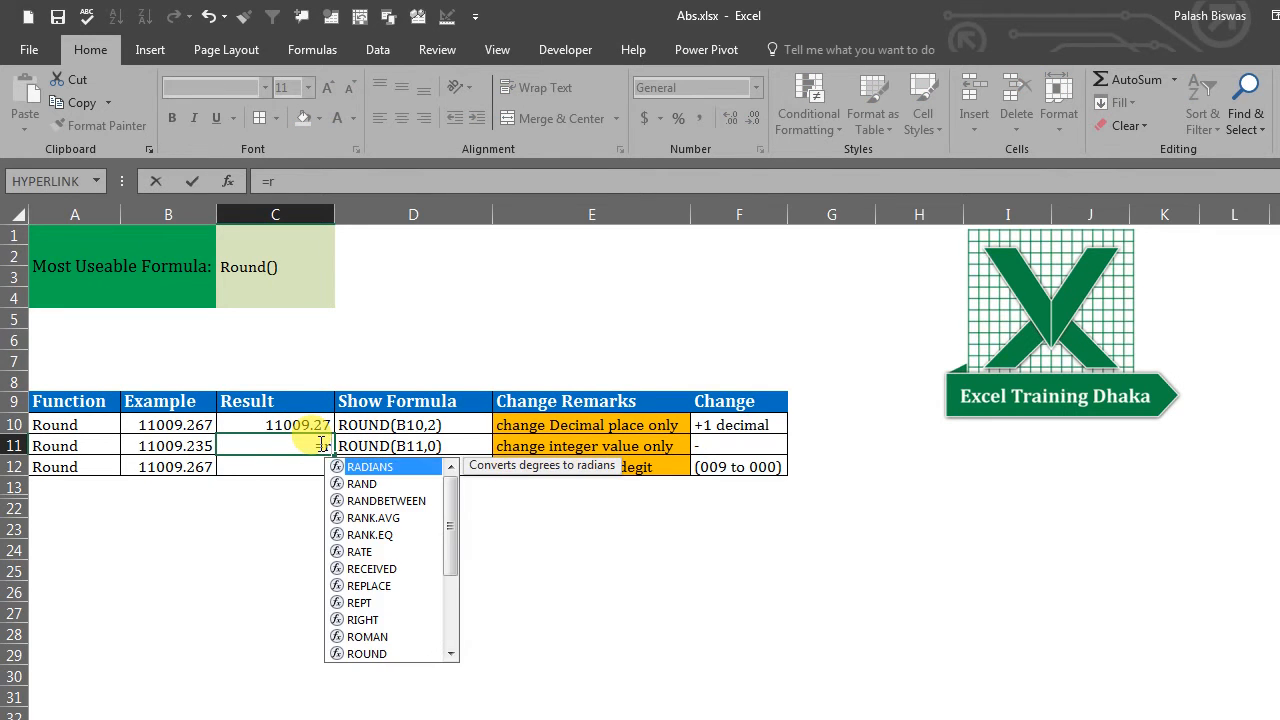
pyautogui.write('o')
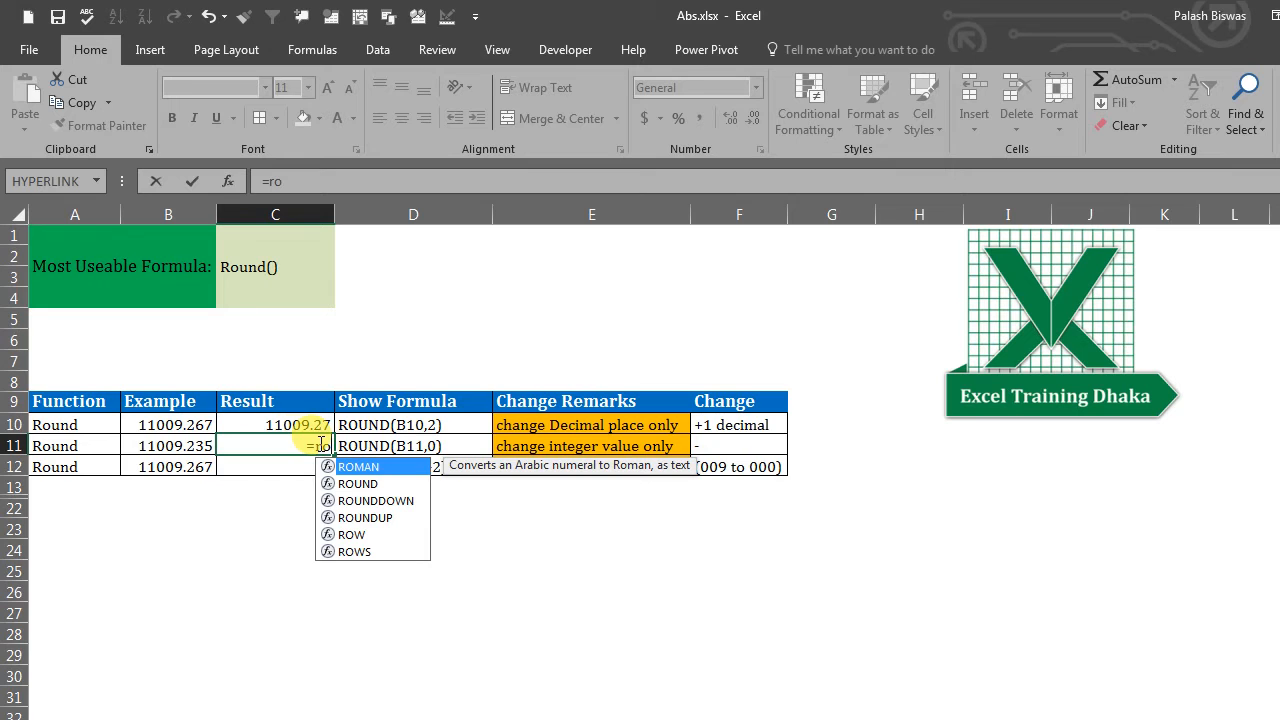
pyautogui.doubleClick(372, 486)
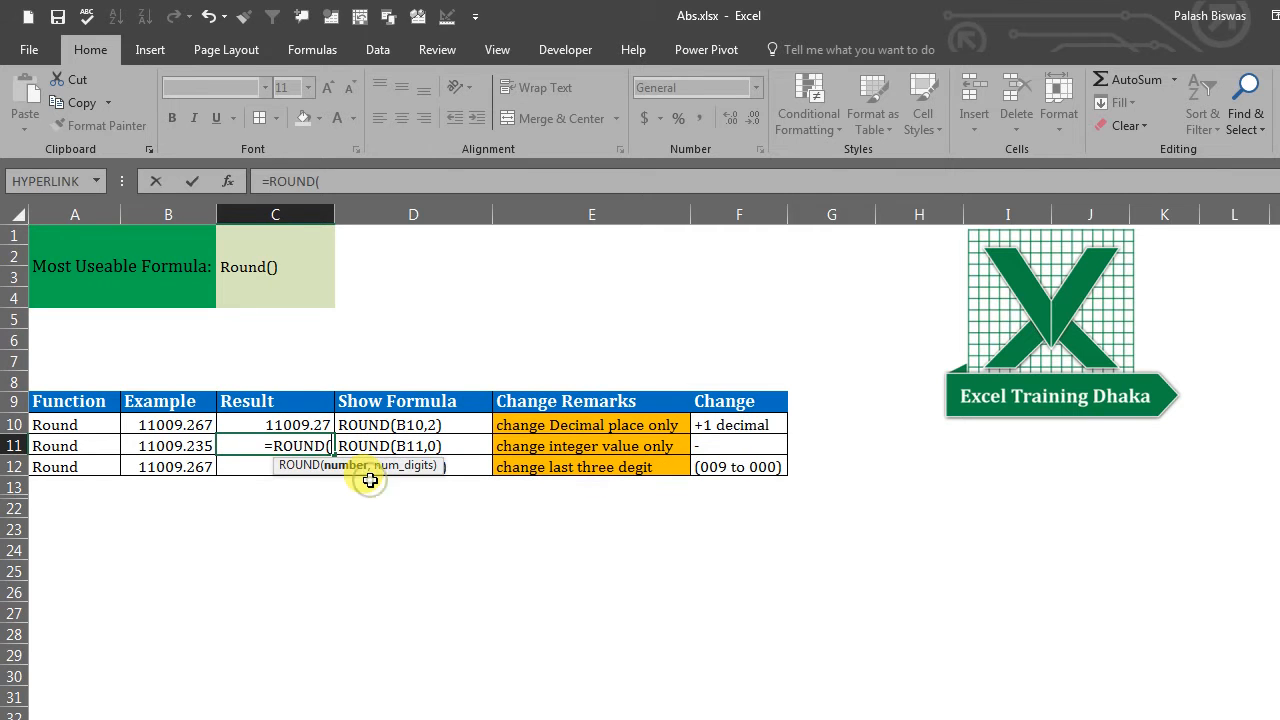
pyautogui.click(172, 446)
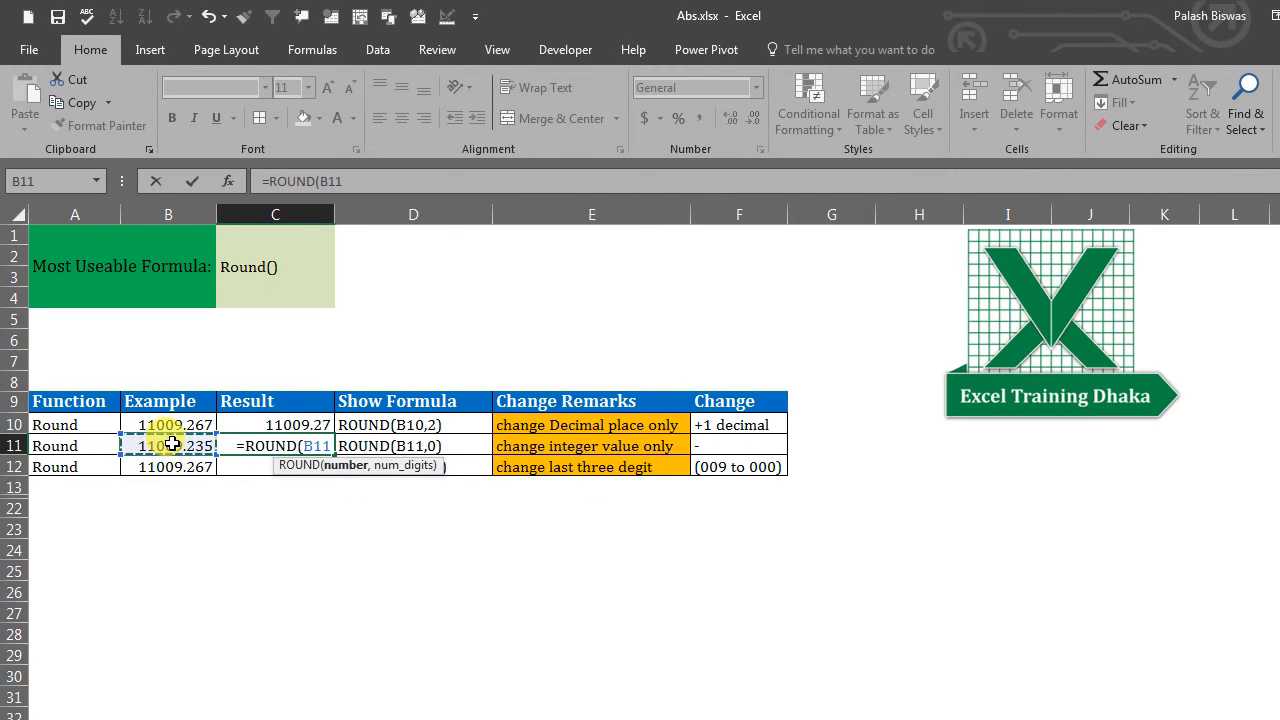
pyautogui.write(',')
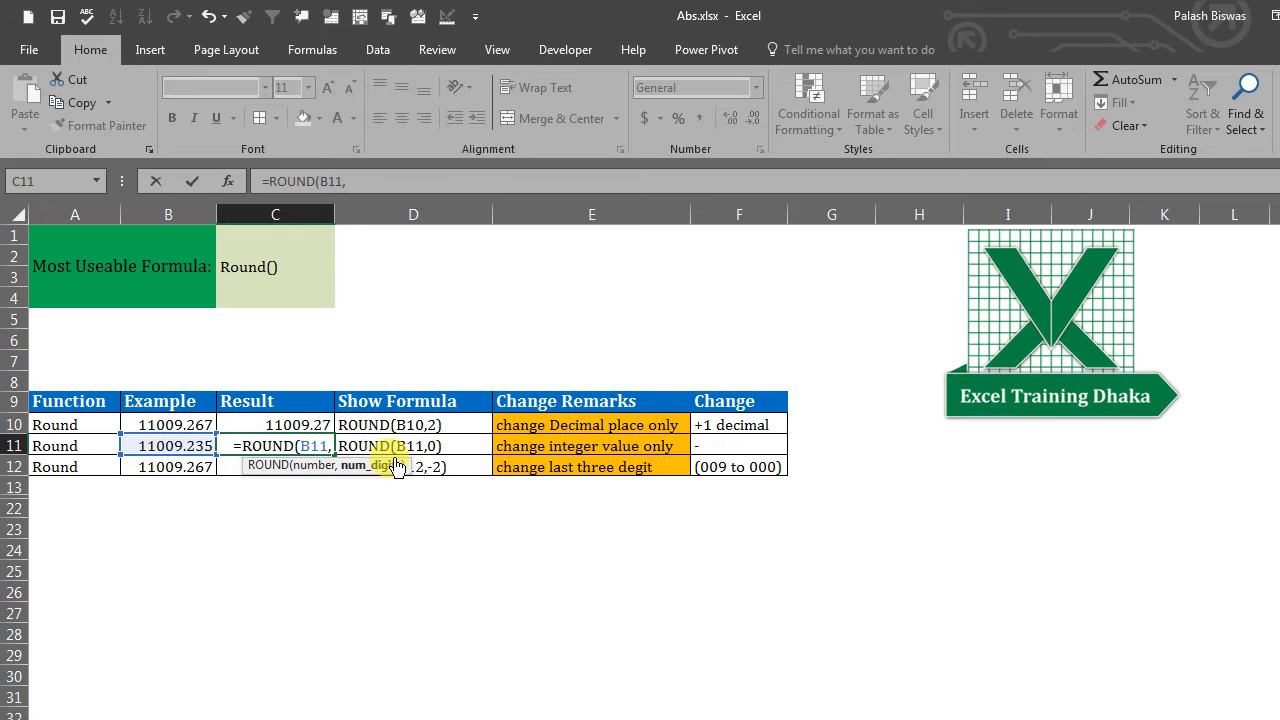
pyautogui.write('0')
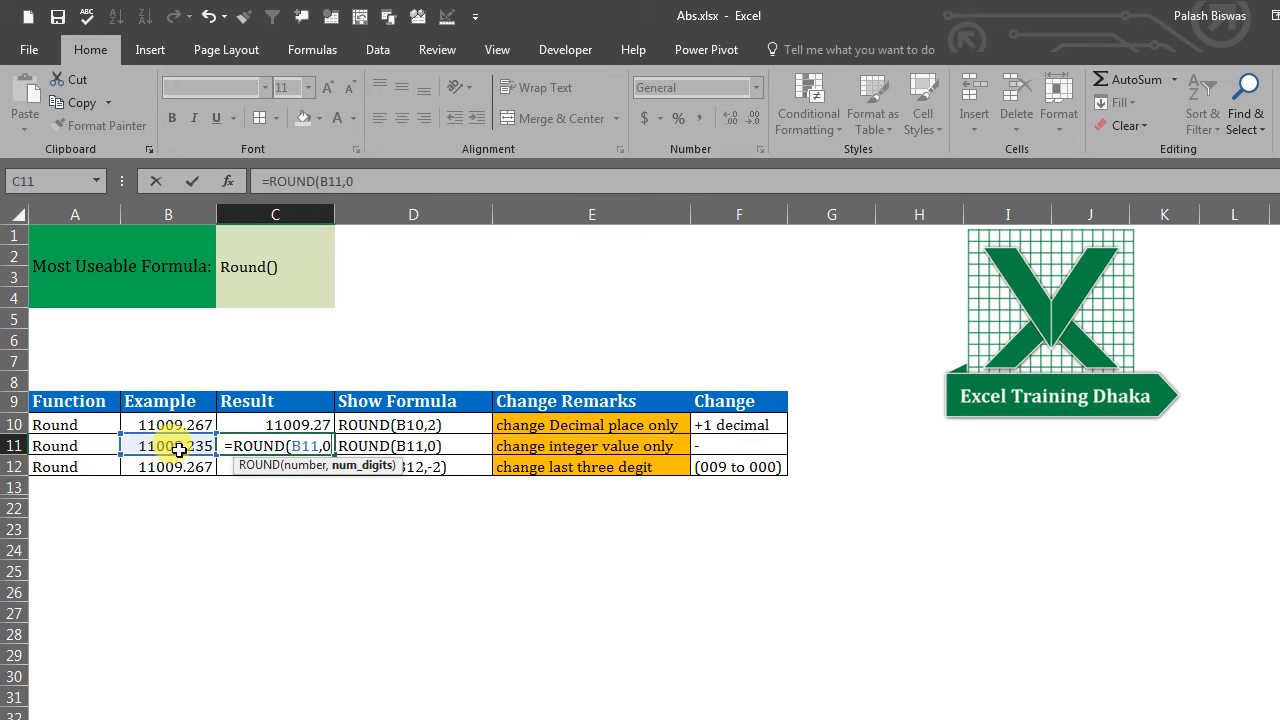
pyautogui.hotkey('ctrl', 'Return')
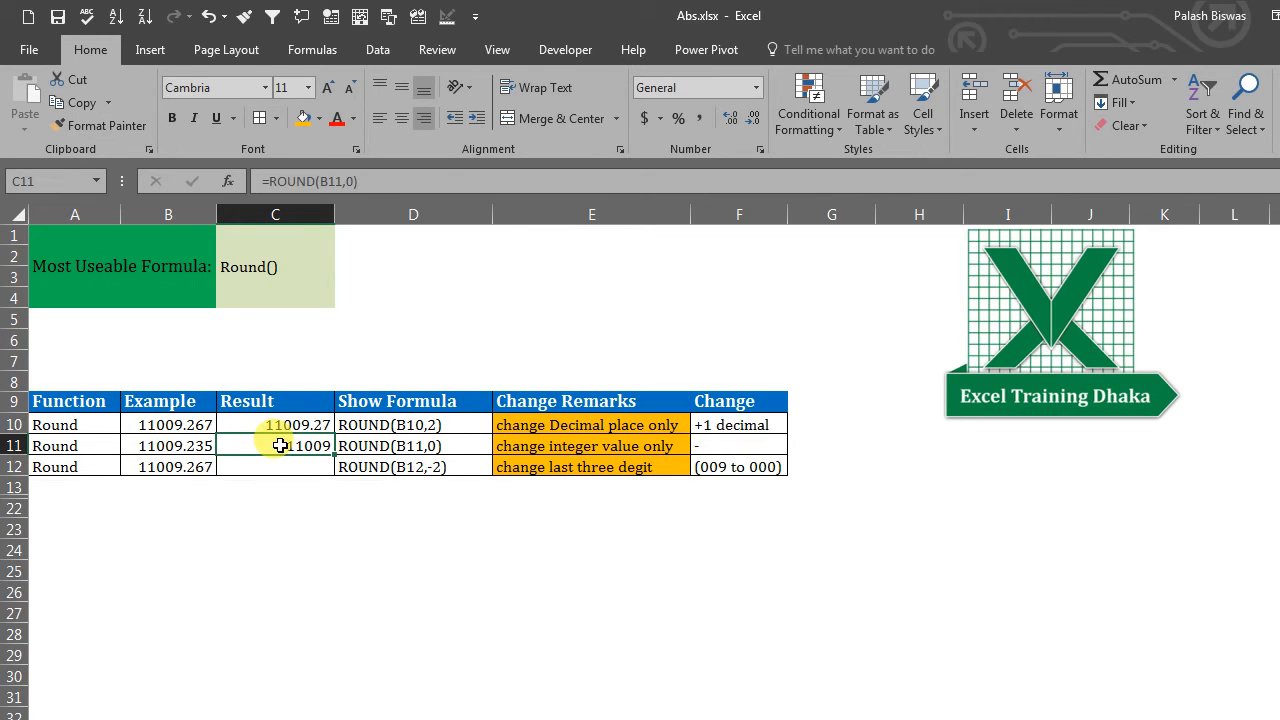
# Enter =ROUND(B12,-2) in Result cell C12 to round the third example to the nearest hundred
pyautogui.click(290, 464)
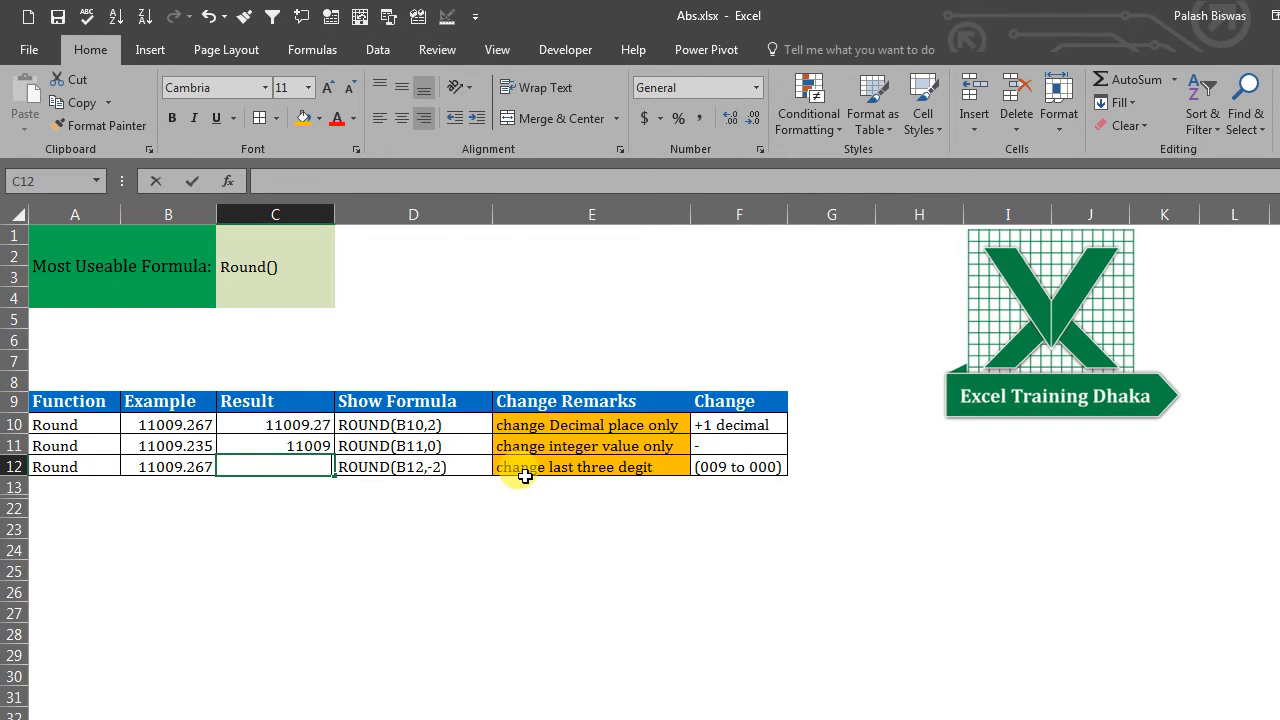
pyautogui.write('=ro')
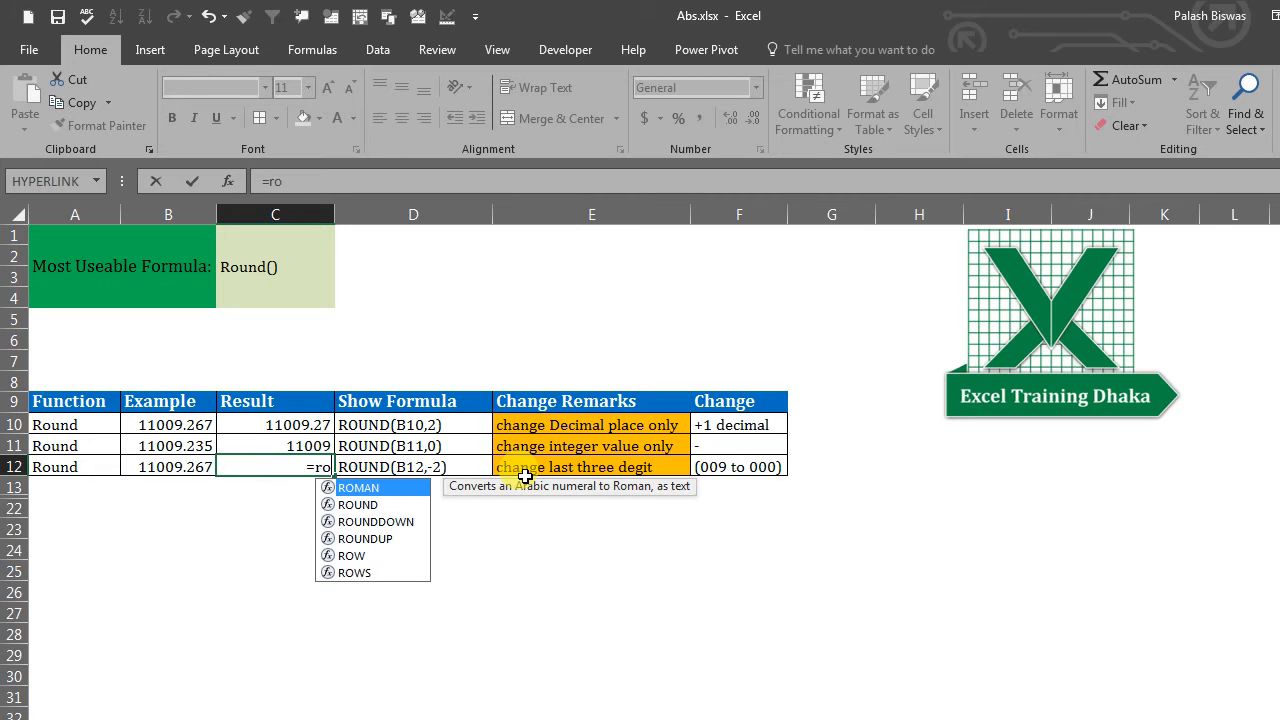
pyautogui.doubleClick(358, 504)
pyautogui.click(164, 465)
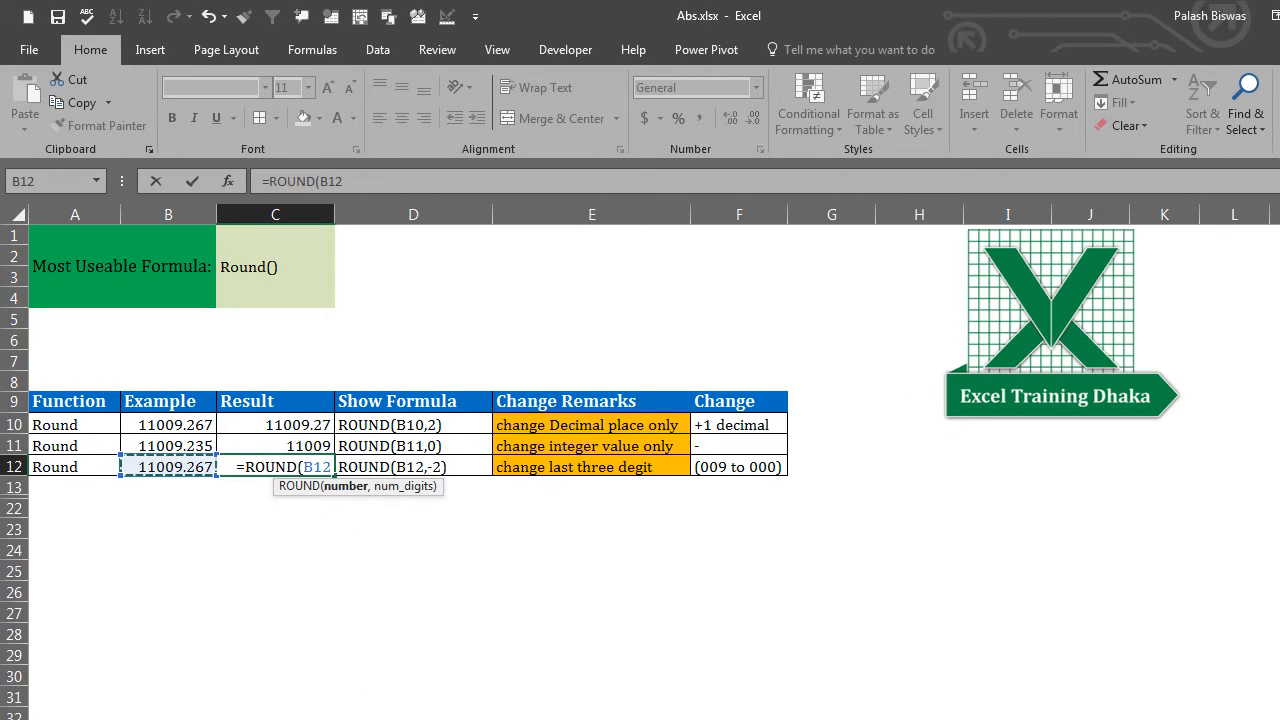
pyautogui.write(',')
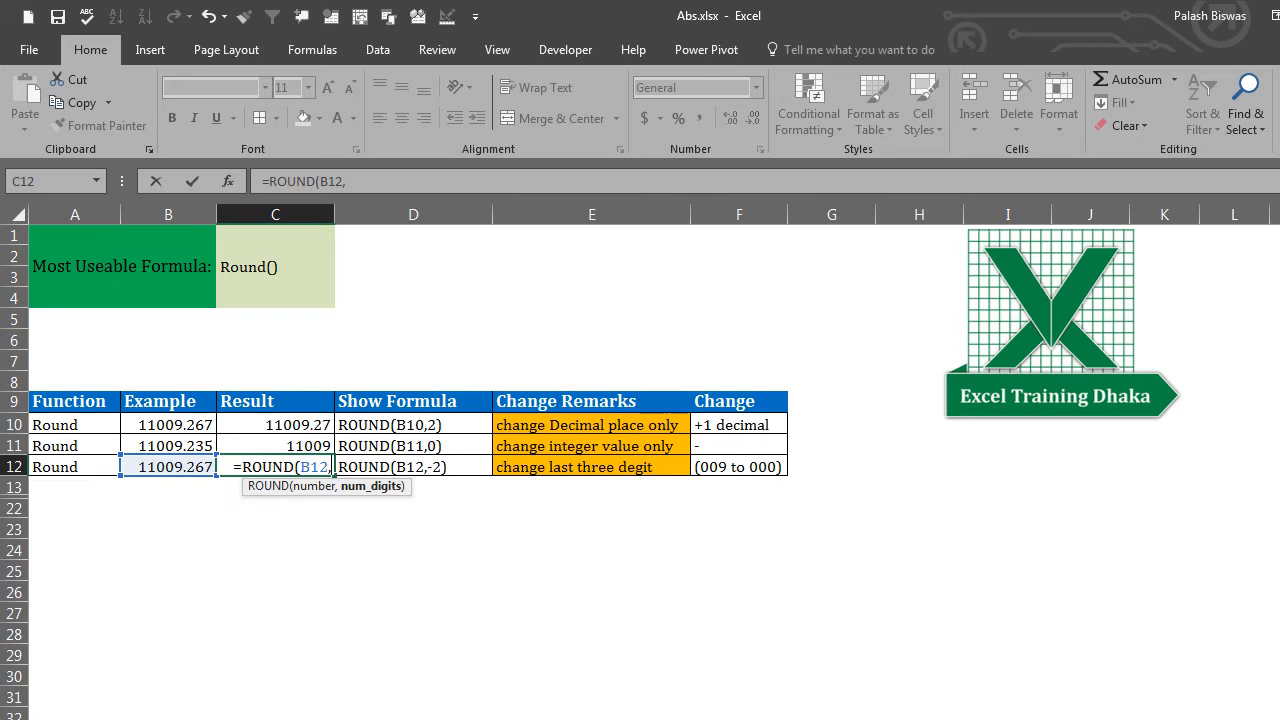
pyautogui.write('-2')
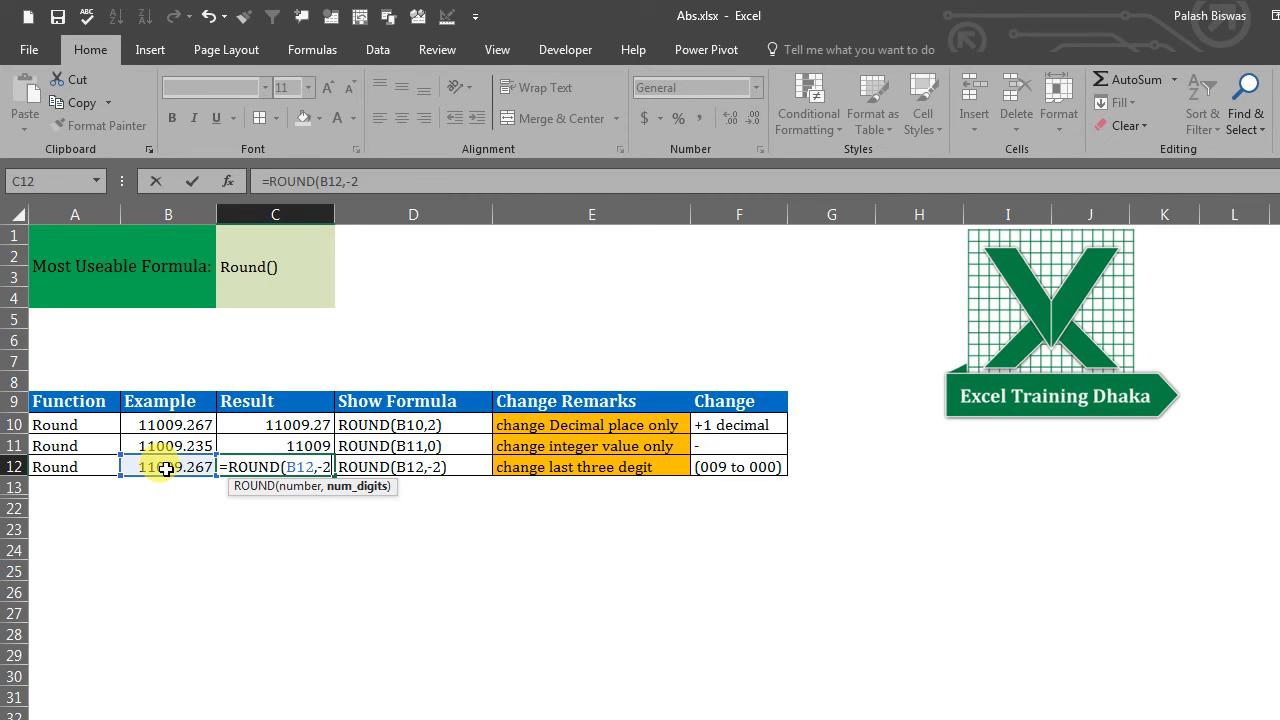
pyautogui.write(')')
pyautogui.press('Return')
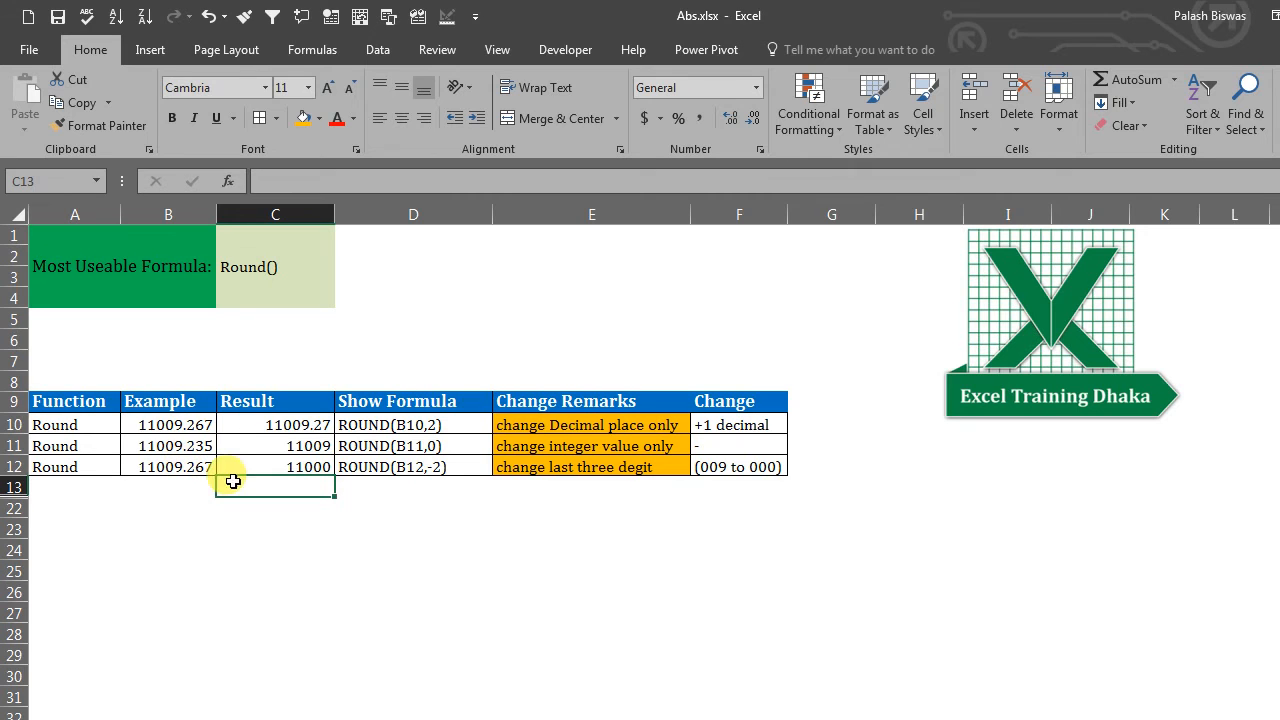
# Compare the results, shown formulas and Change notes of the three ROUND examples in rows 10 to 12
pyautogui.click(434, 462)
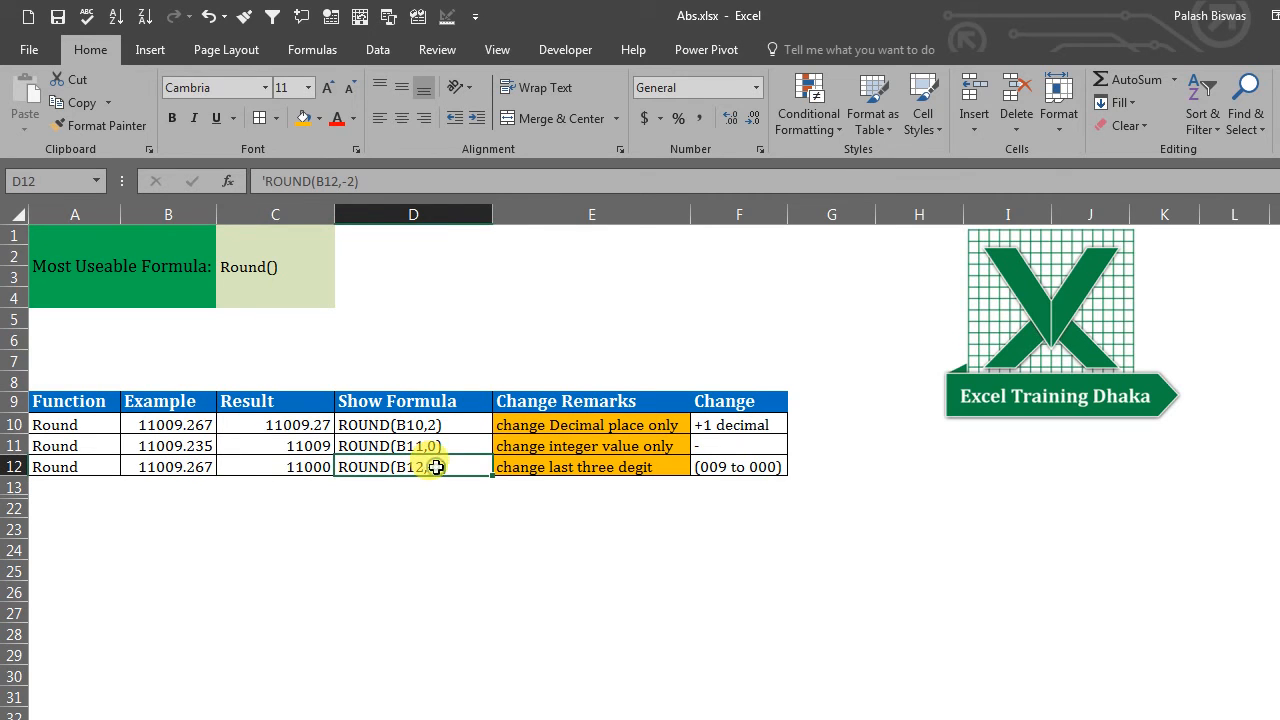
pyautogui.click(432, 445)
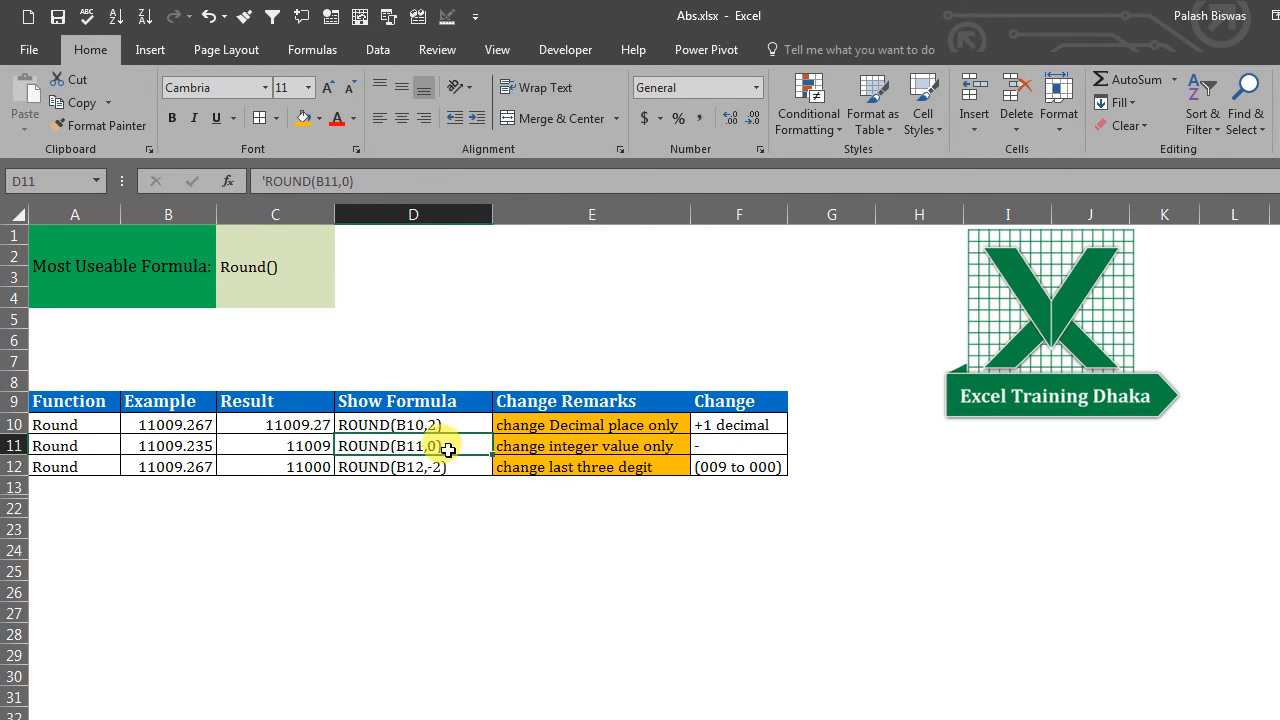
pyautogui.click(319, 445)
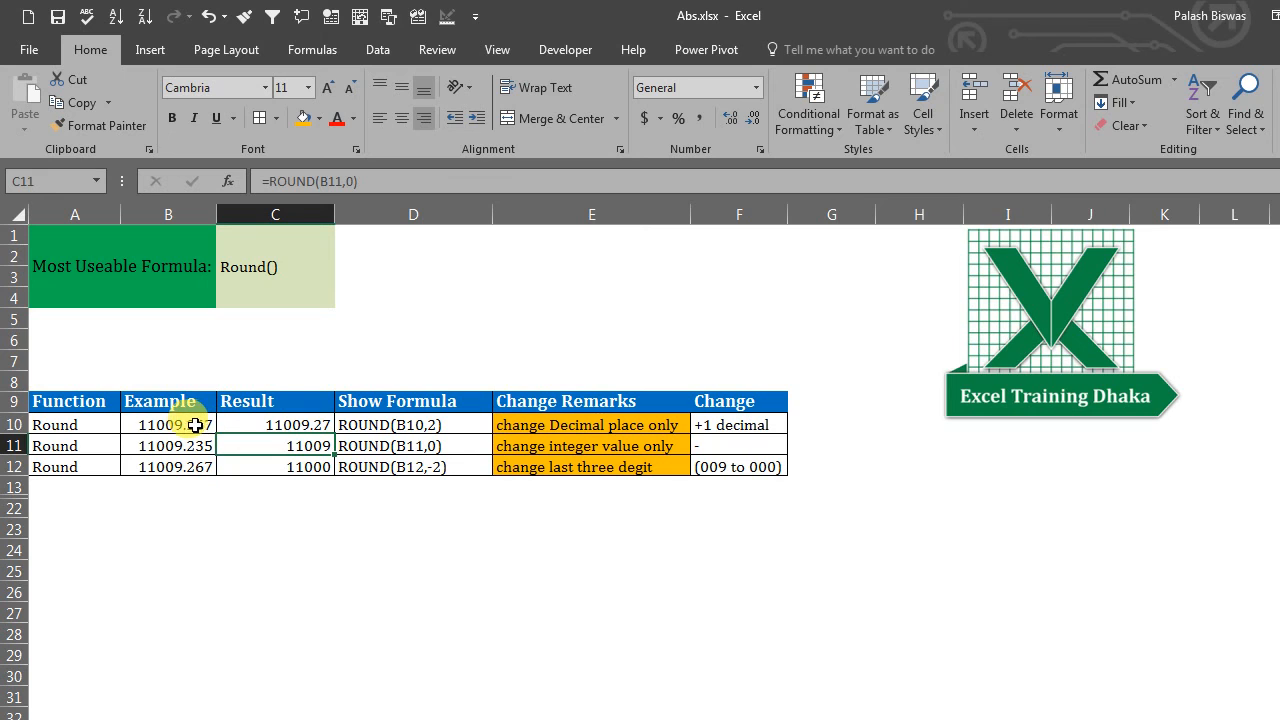
pyautogui.click(430, 466)
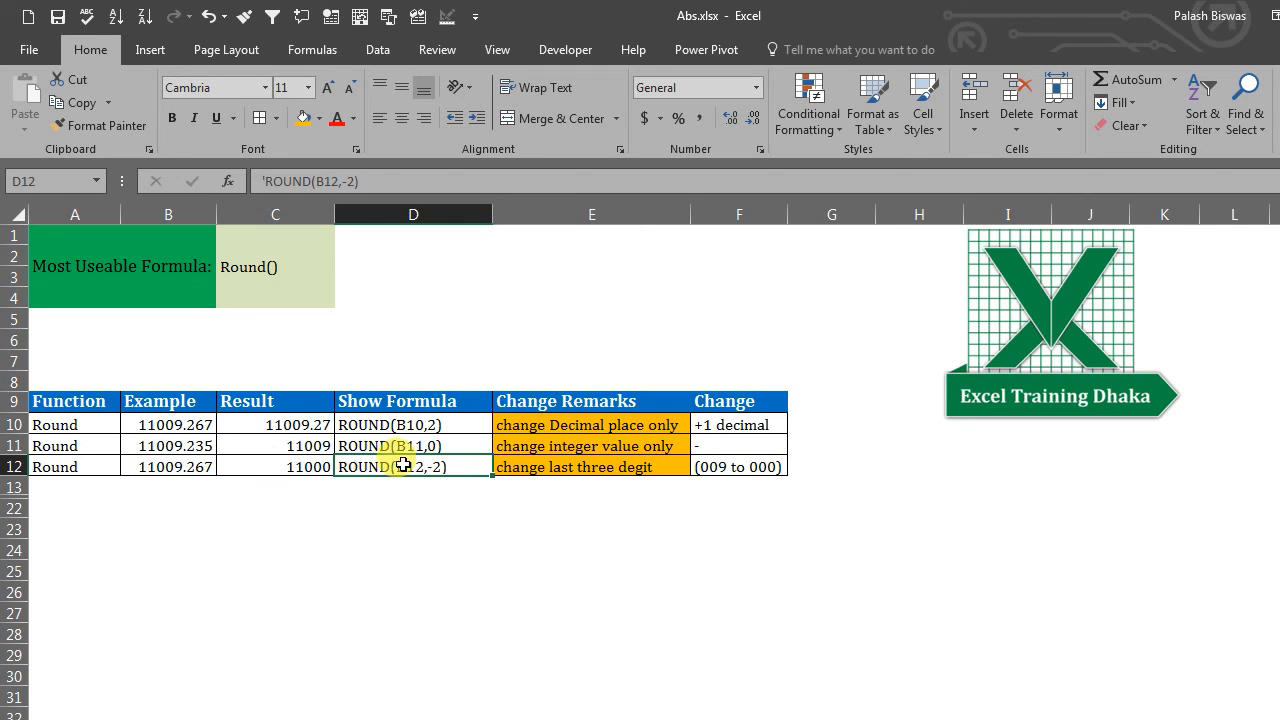
pyautogui.click(704, 427)
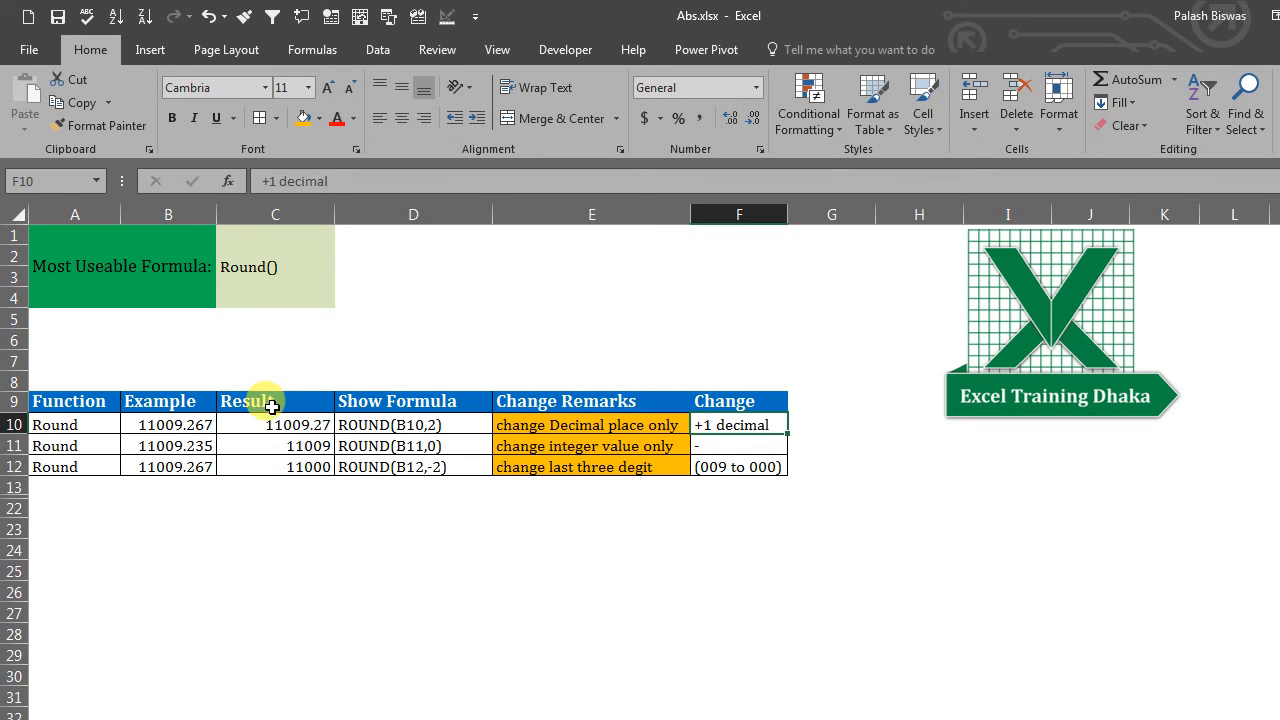
pyautogui.click(721, 450)
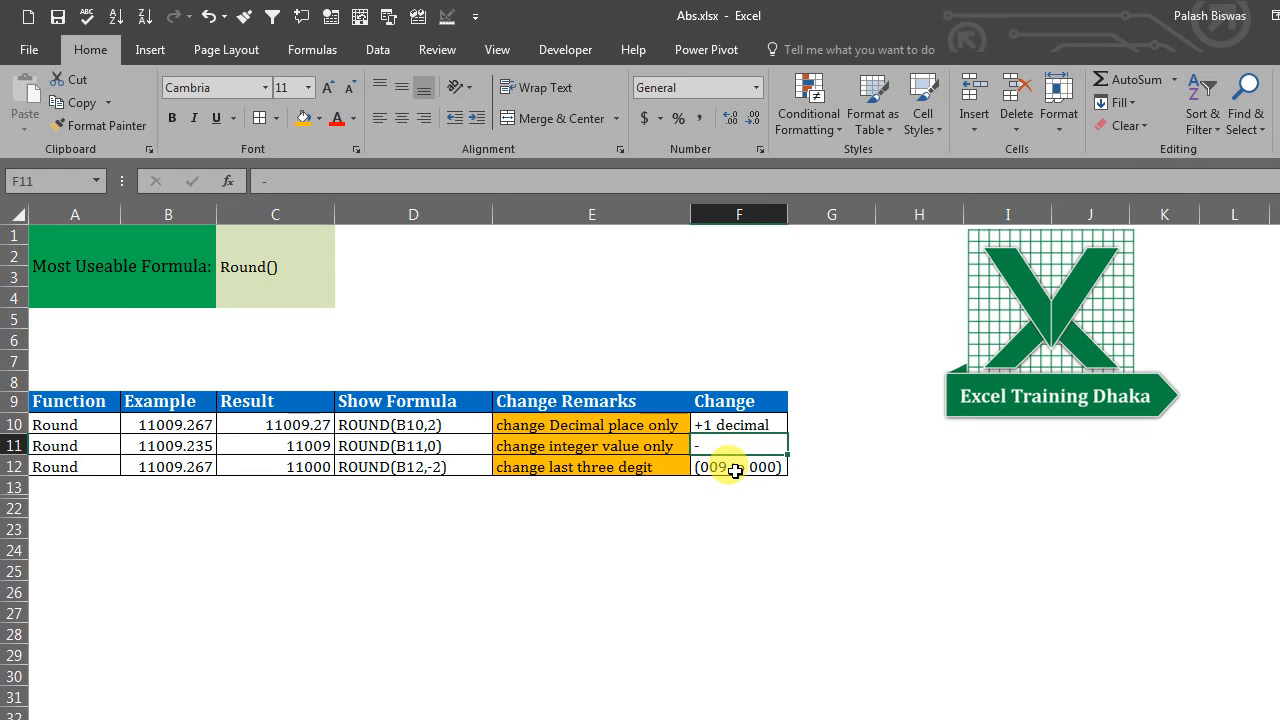
pyautogui.click(735, 469)
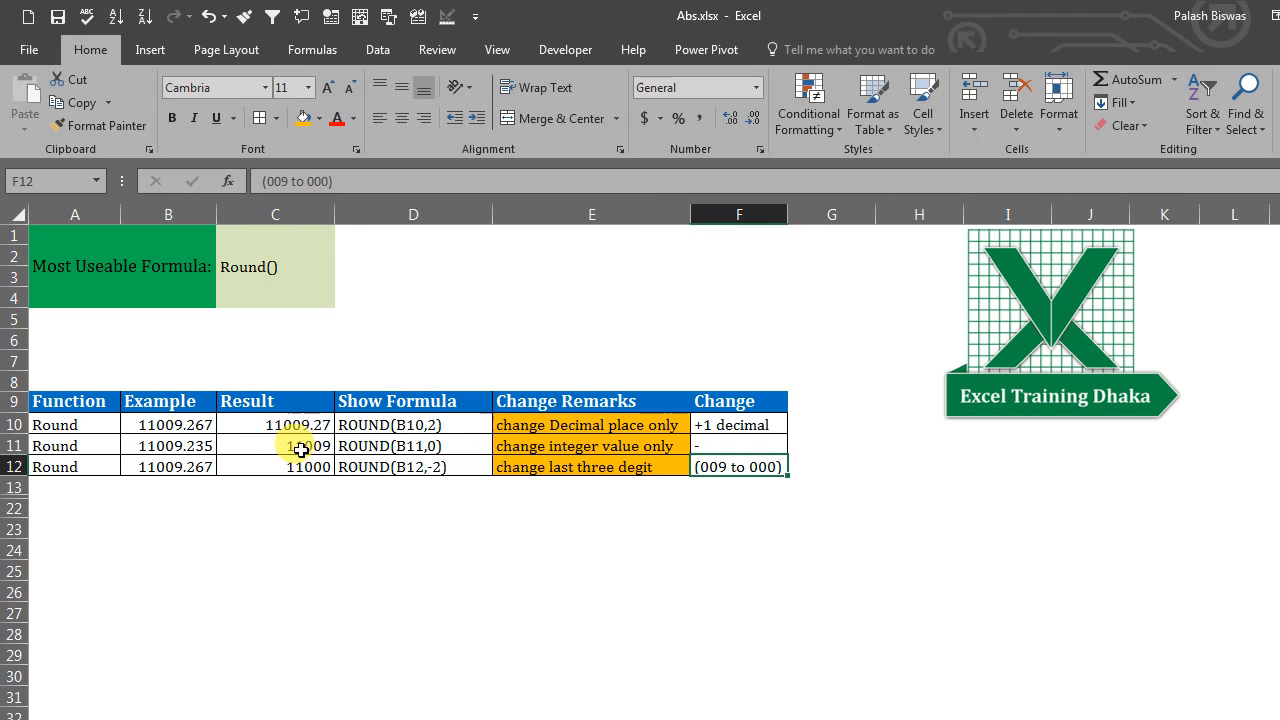
pyautogui.click(422, 446)
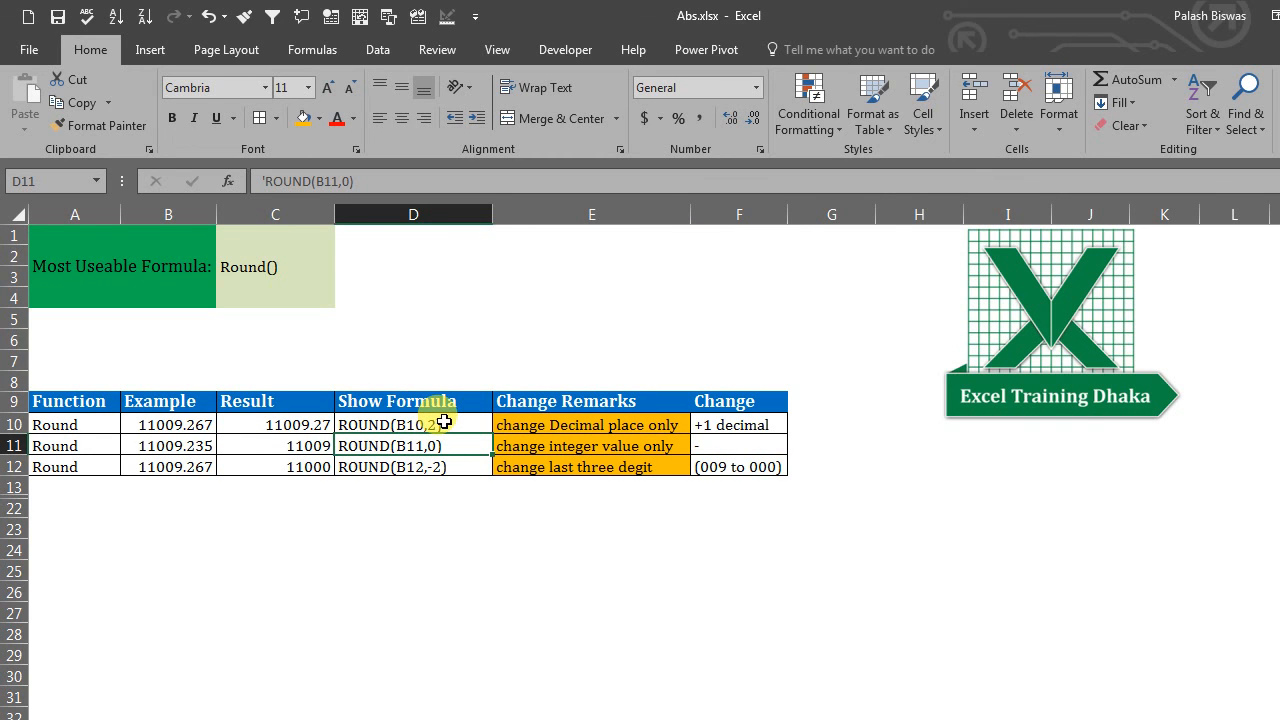
pyautogui.click(443, 421)
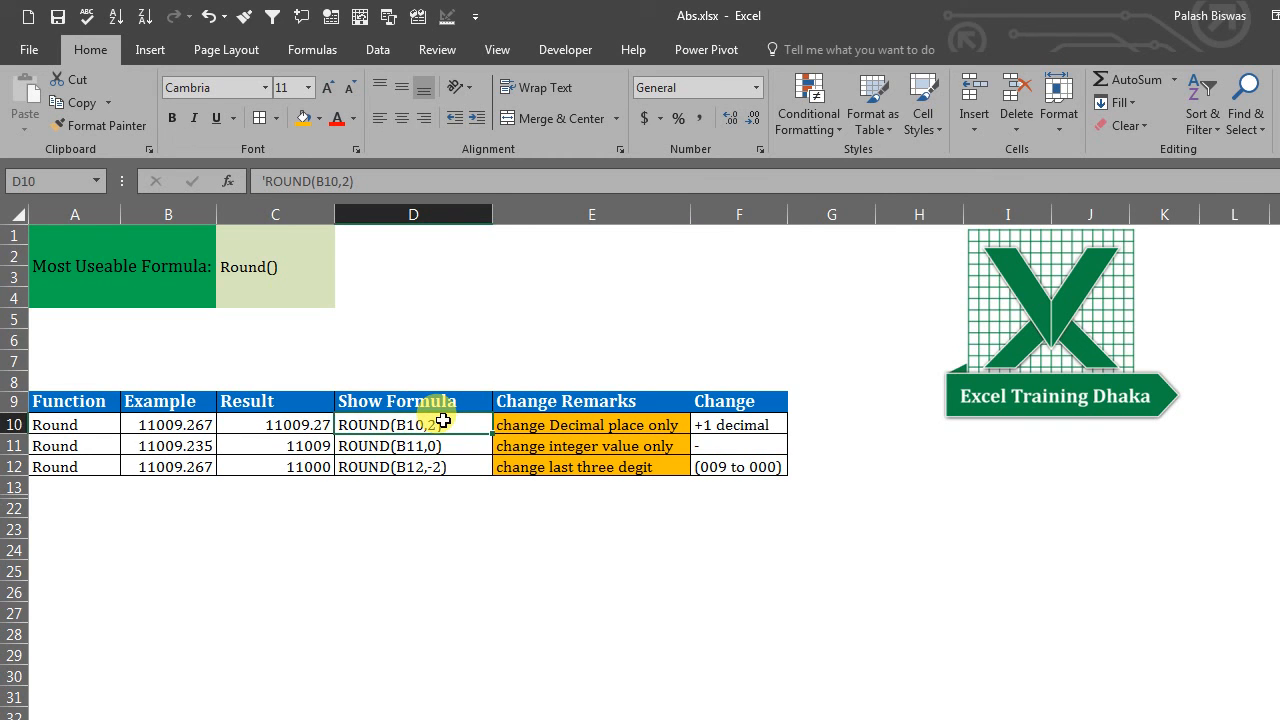